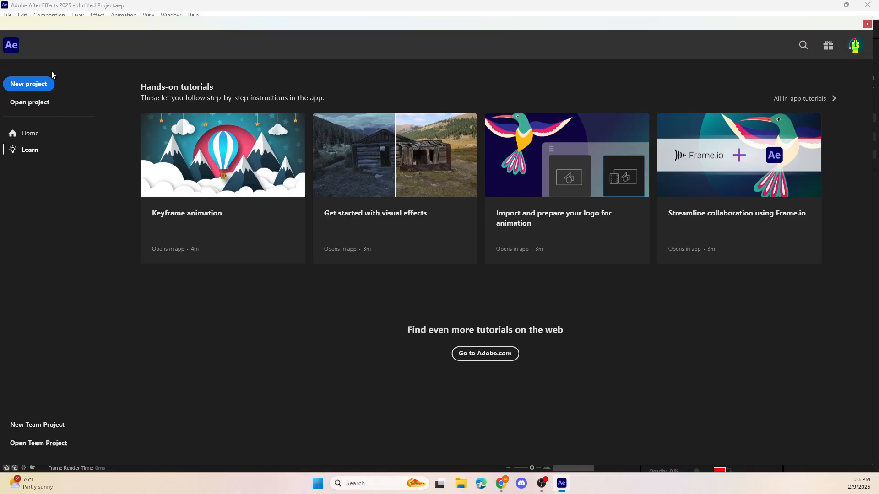
- Start a new composition named "interface" with the HD 1920x1080 24 fps preset
{"action": "left_click", "coordinate": [867, 24]}
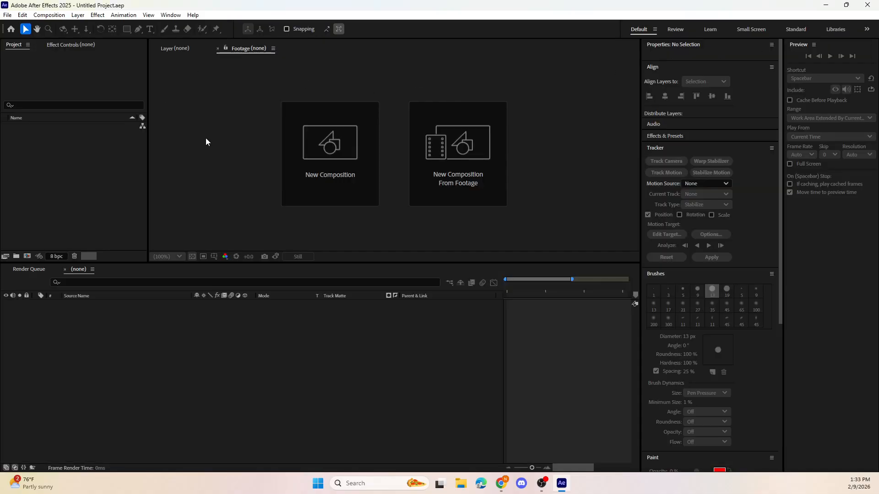
{"action": "left_click", "coordinate": [303, 145]}
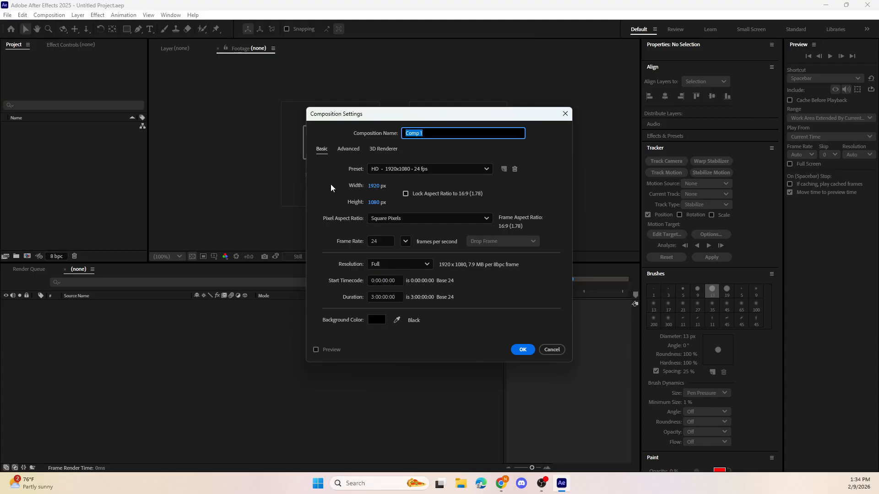
{"action": "type", "text": "interface"}
{"action": "left_click", "coordinate": [482, 169]}
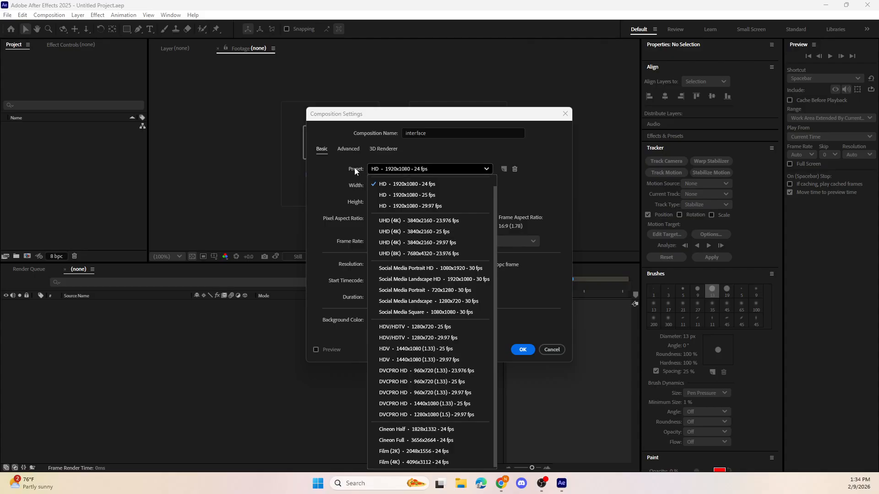
{"action": "left_click", "coordinate": [431, 185]}
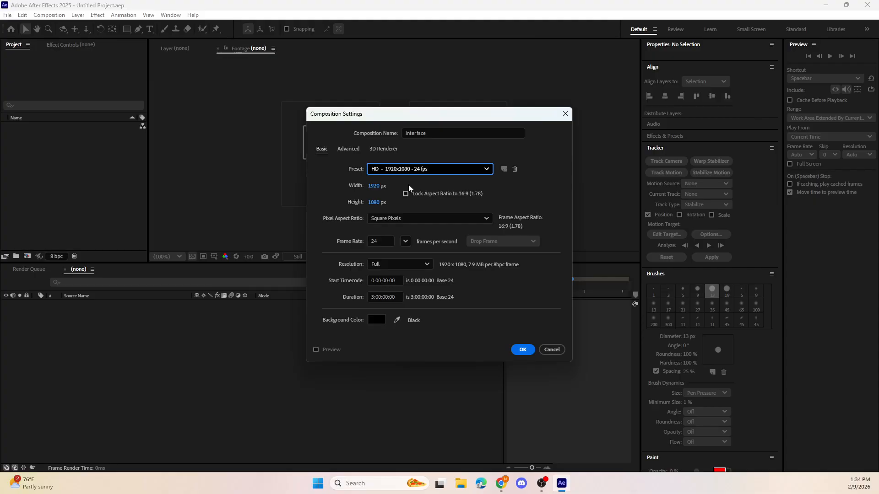
- Set the composition's duration to 0:00:15:00
{"action": "left_click", "coordinate": [372, 297]}
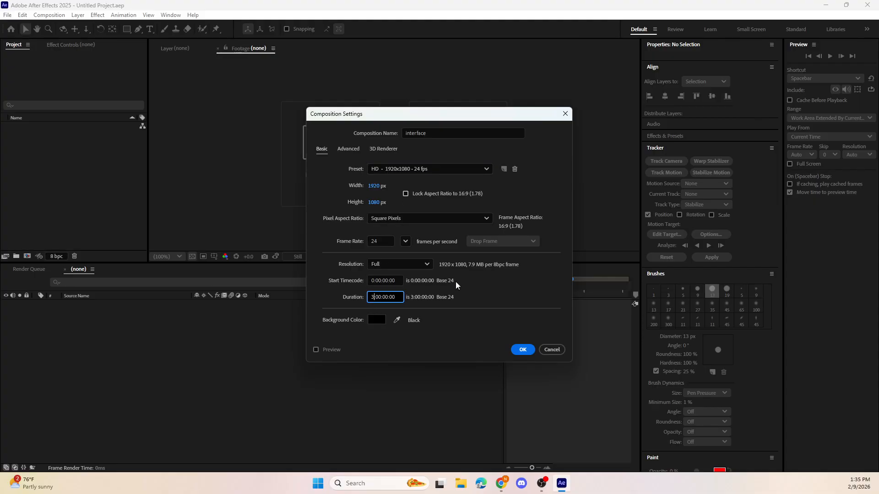
{"action": "key", "text": "BackSpace"}
{"action": "type", "text": "0:15:"}
{"action": "left_click", "coordinate": [542, 186]}
- Set the composition's 3D renderer to Advanced 3D
{"action": "left_click", "coordinate": [348, 149]}
{"action": "left_click", "coordinate": [383, 149]}
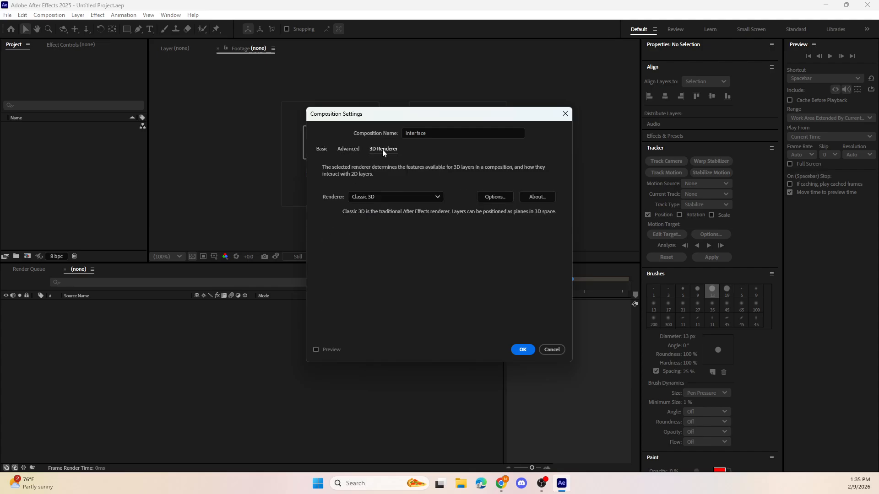
{"action": "left_click", "coordinate": [385, 197]}
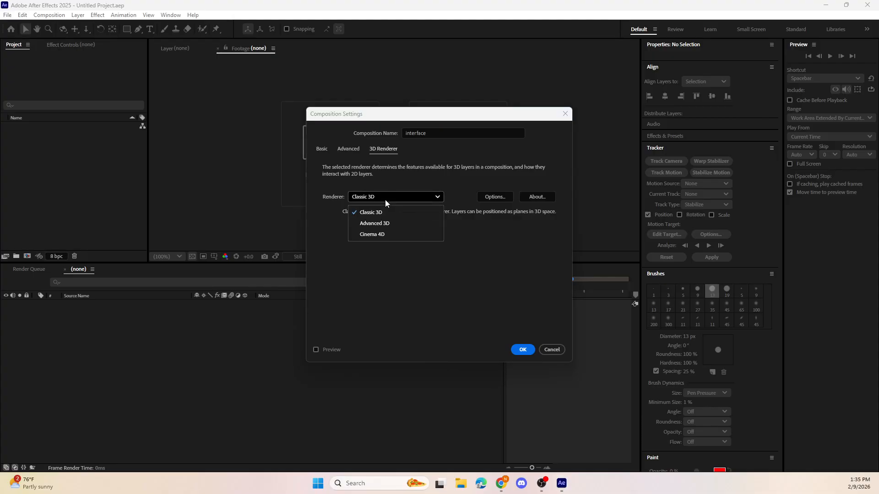
{"action": "left_click", "coordinate": [373, 224]}
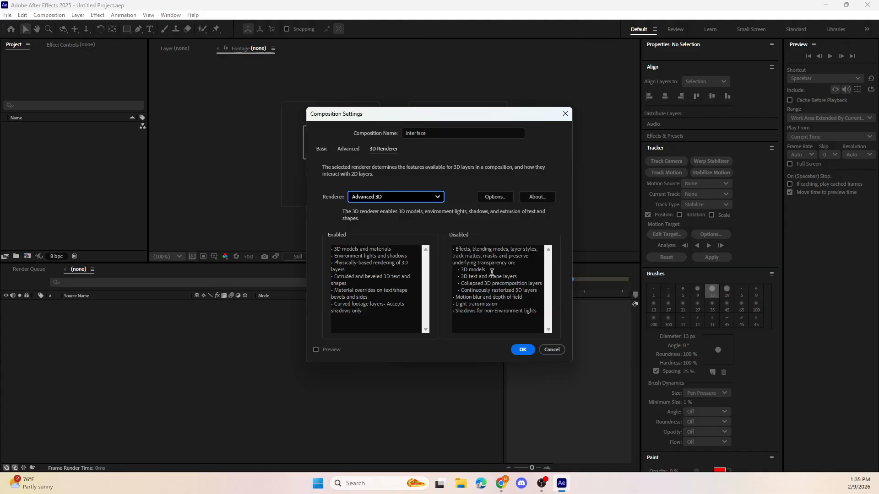
- Switch the renderer to Cinema 4D and review its enabled and disabled features
{"action": "left_click", "coordinate": [394, 195]}
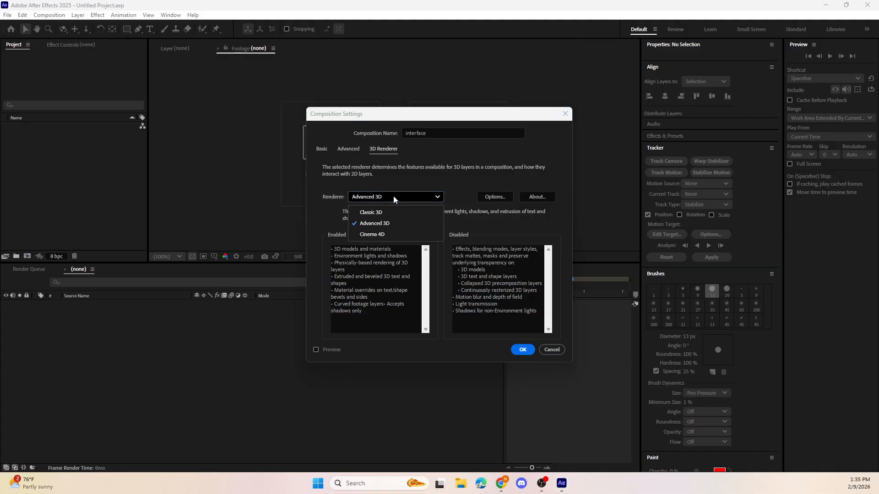
{"action": "left_click", "coordinate": [369, 225]}
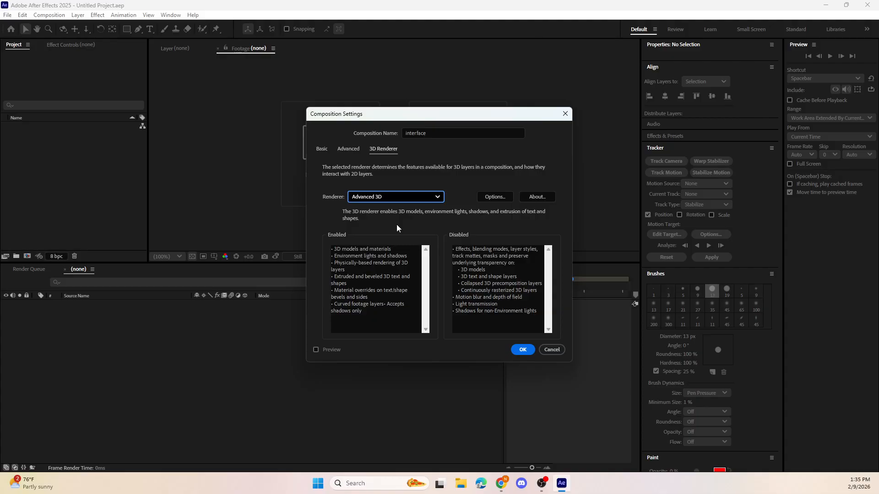
{"action": "left_click", "coordinate": [394, 199]}
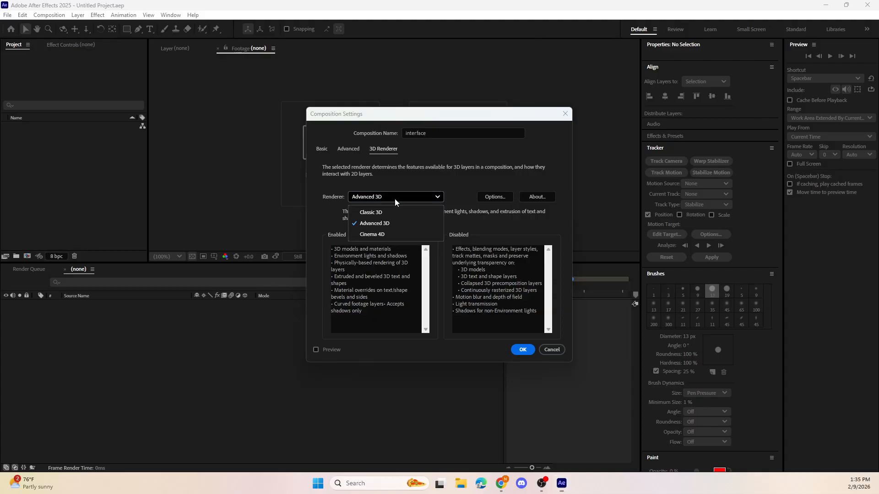
{"action": "left_click", "coordinate": [377, 238]}
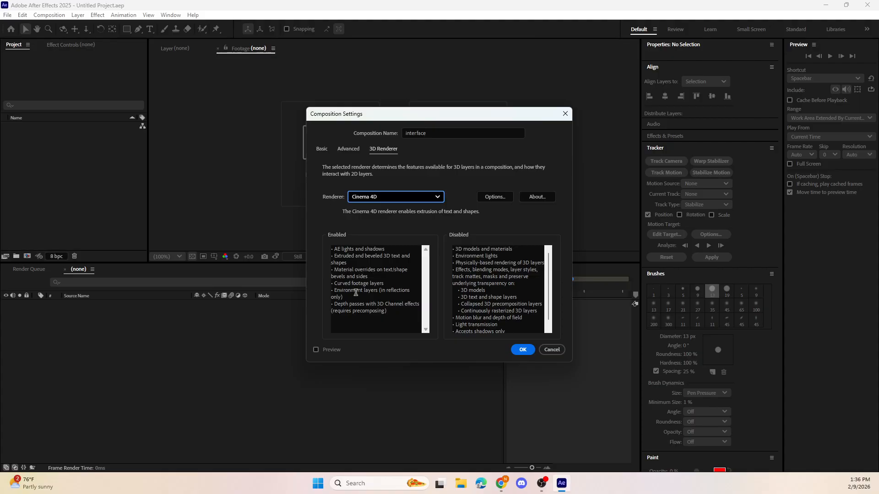
{"action": "scroll", "coordinate": [488, 295], "scroll_direction": "down", "scroll_amount": 1}
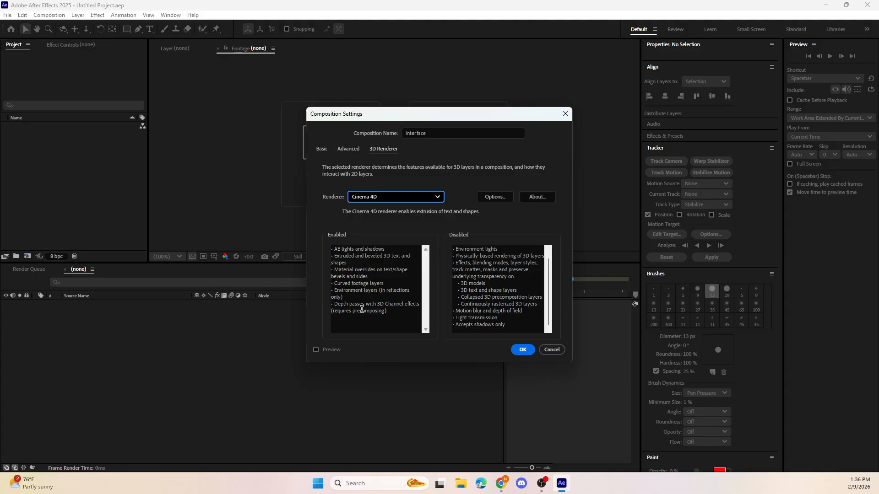
{"action": "scroll", "coordinate": [490, 302], "scroll_direction": "up", "scroll_amount": 1}
- Return the renderer to Advanced 3D and create the composition
{"action": "left_click", "coordinate": [388, 197]}
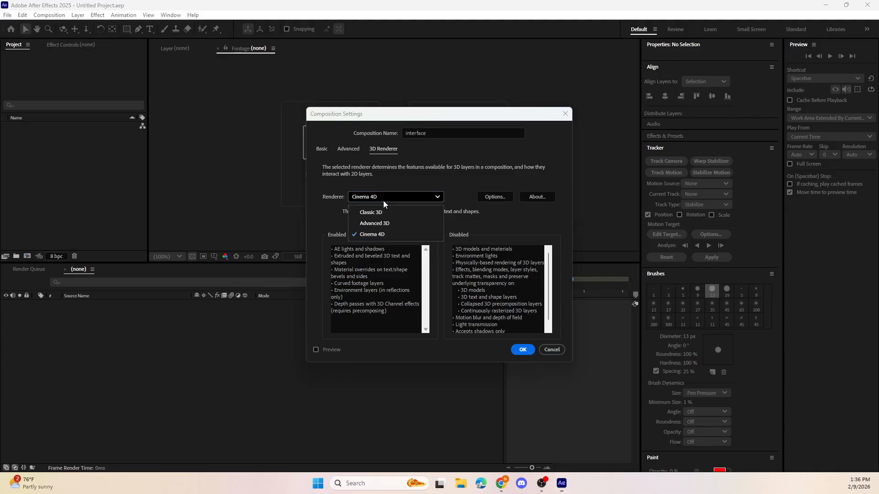
{"action": "left_click", "coordinate": [382, 224]}
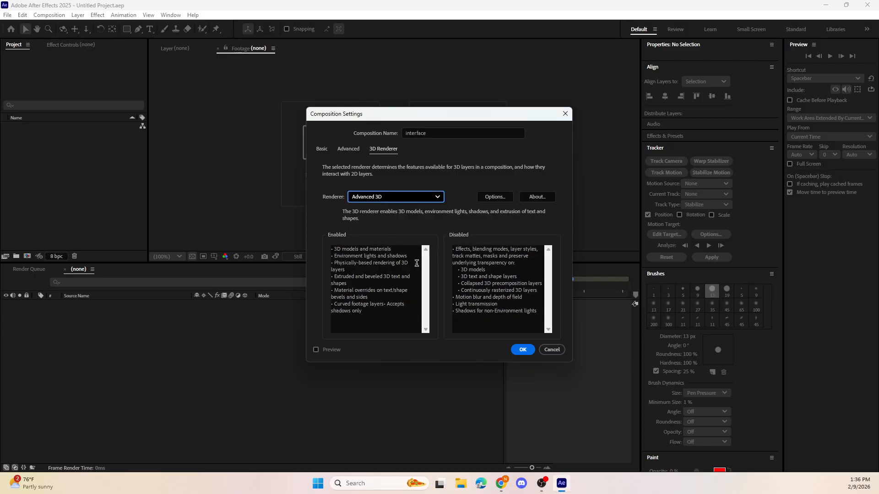
{"action": "left_click", "coordinate": [521, 350]}
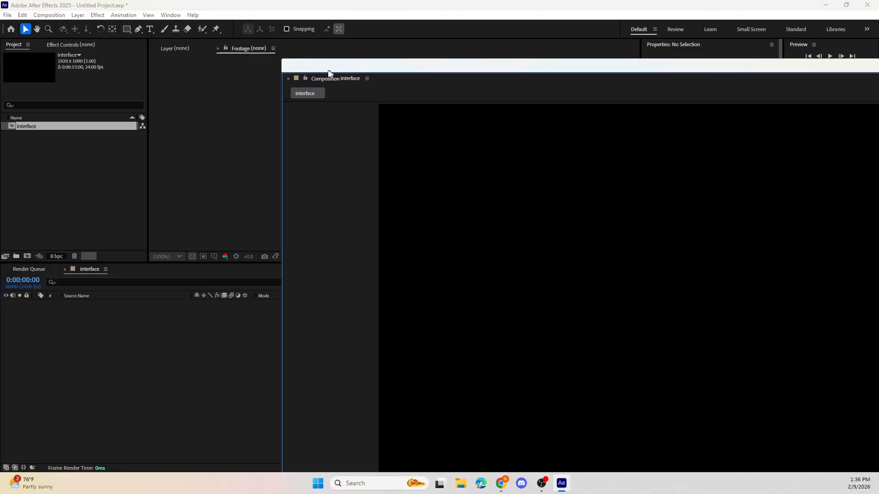
- Dock the floating composition viewer with the Layer and Footage viewers and make the viewer area taller
{"action": "left_click_drag", "start_coordinate": [329, 73], "coordinate": [274, 83]}
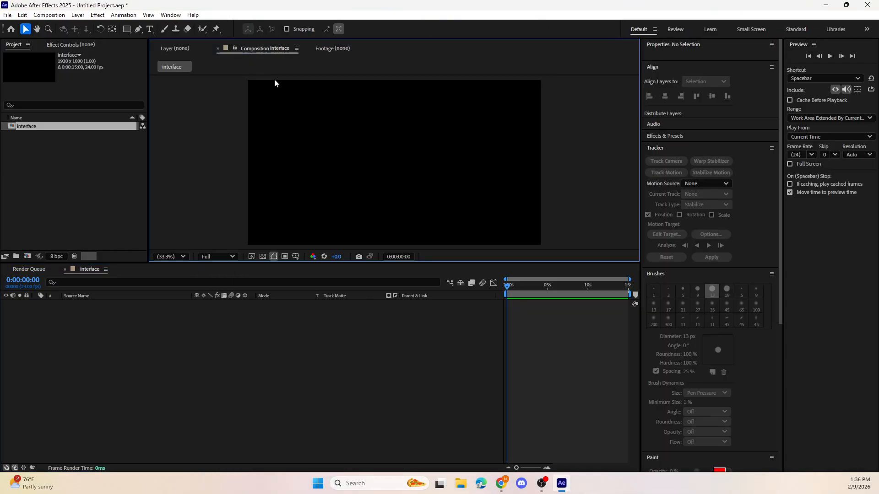
{"action": "left_click_drag", "start_coordinate": [222, 265], "coordinate": [220, 312]}
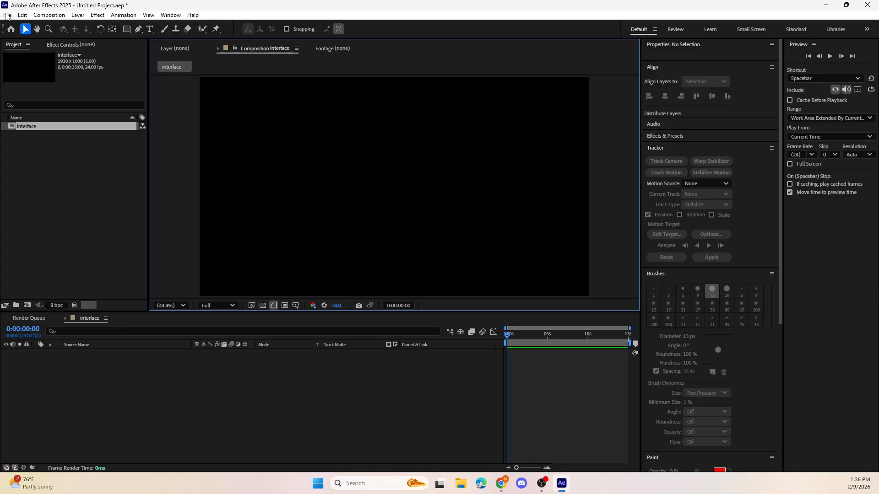
- Import memorialImage001 as a PNG sequence with Create Composition enabled, and delete the resulting composition
{"action": "left_click", "coordinate": [7, 15]}
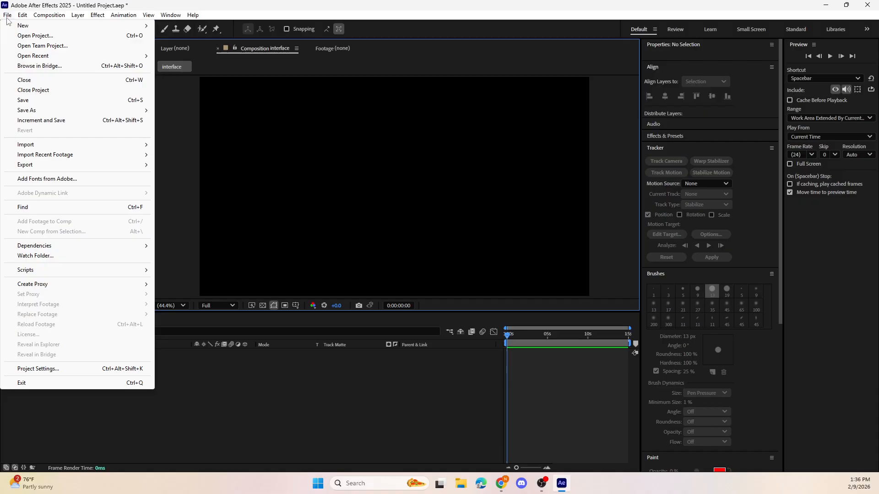
{"action": "mouse_move", "coordinate": [44, 145]}
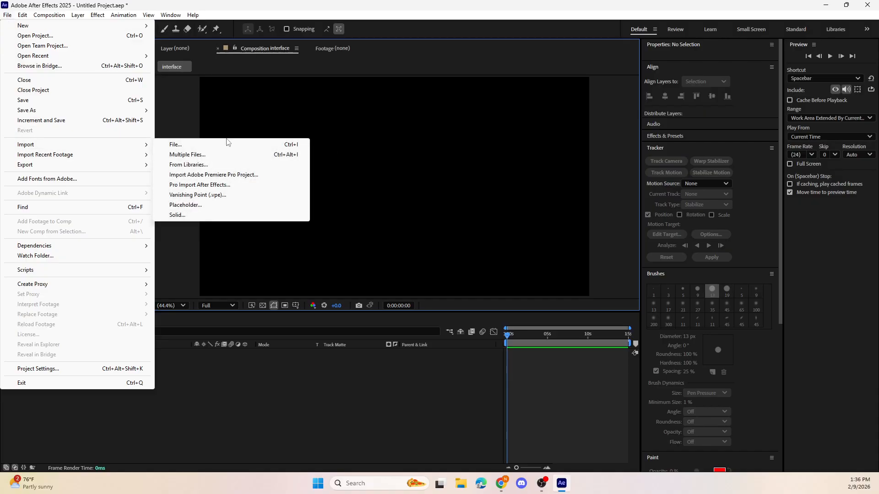
{"action": "left_click", "coordinate": [176, 145]}
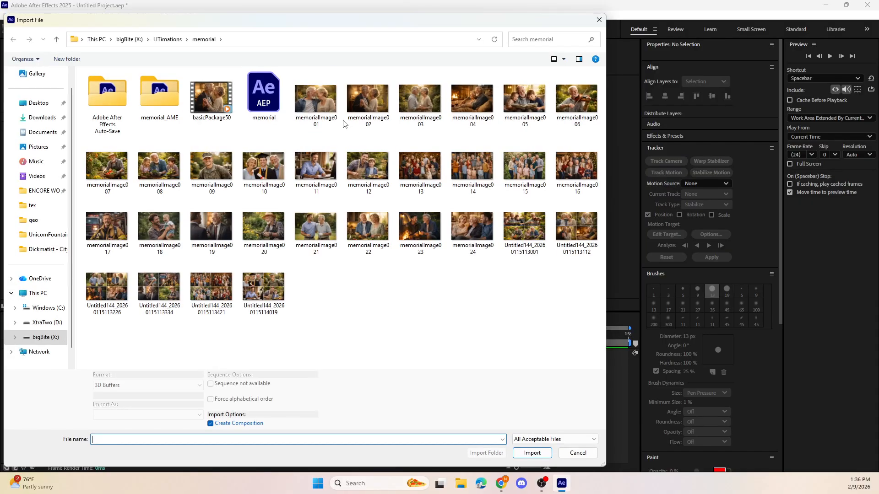
{"action": "left_click", "coordinate": [317, 94]}
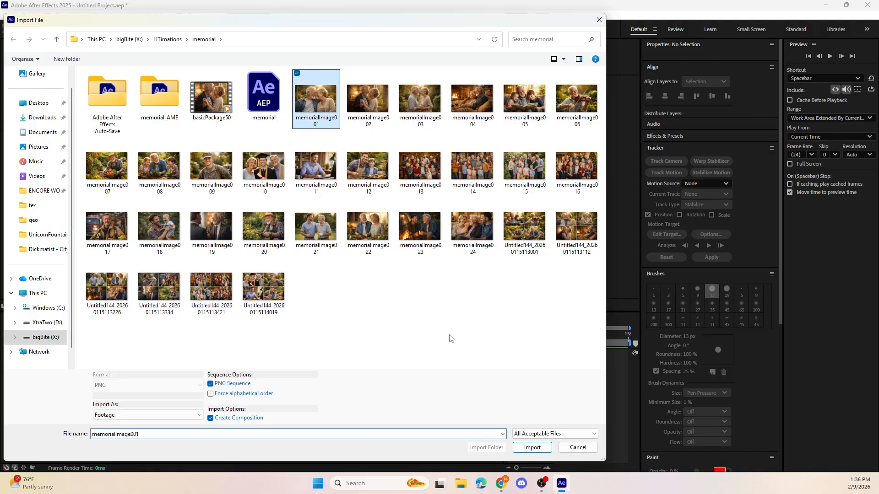
{"action": "left_click", "coordinate": [531, 453]}
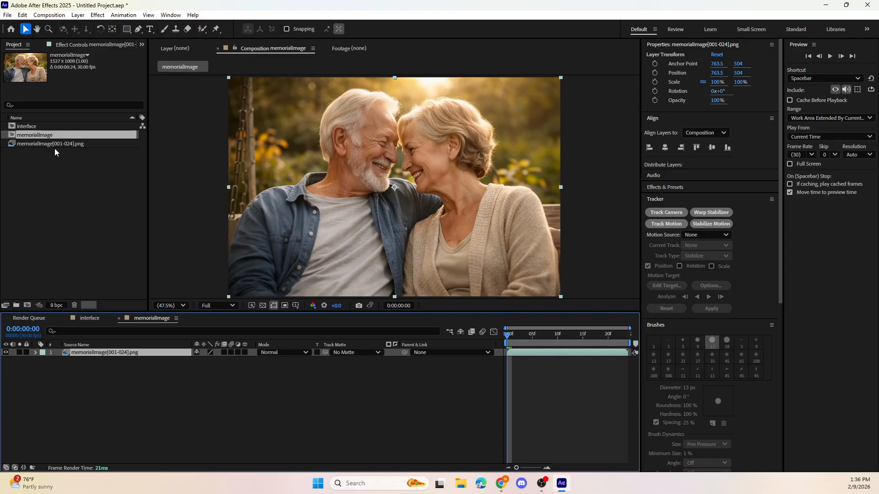
{"action": "key", "text": "Delete"}
- Import memorialImage001 as a single still image, with PNG Sequence and Create Composition turned off
{"action": "left_click", "coordinate": [7, 15]}
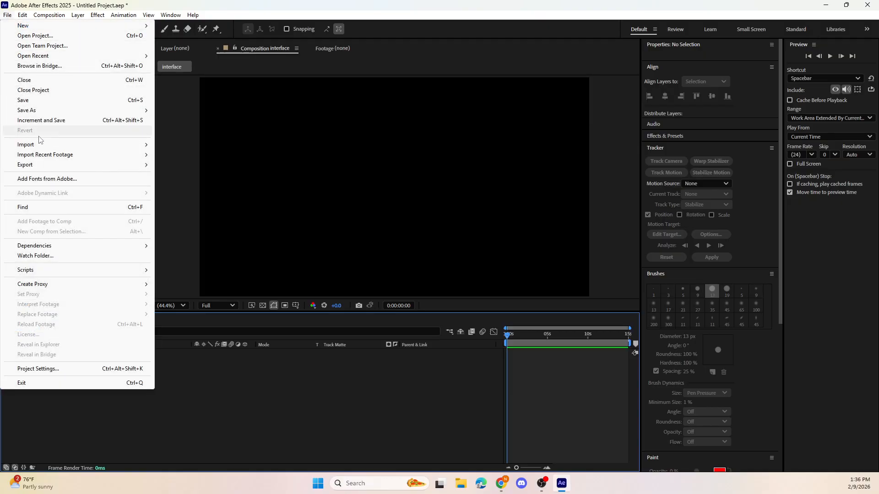
{"action": "mouse_move", "coordinate": [39, 145]}
{"action": "left_click", "coordinate": [176, 144]}
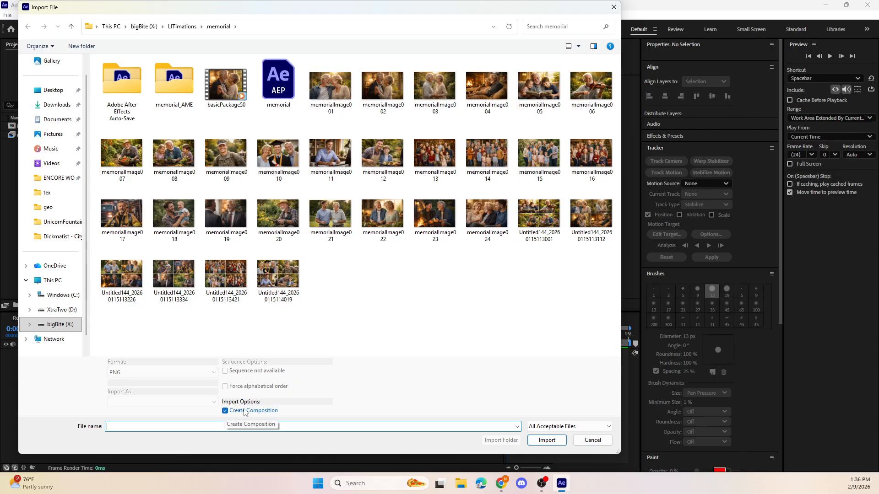
{"action": "left_click", "coordinate": [225, 410]}
{"action": "left_click", "coordinate": [331, 89]}
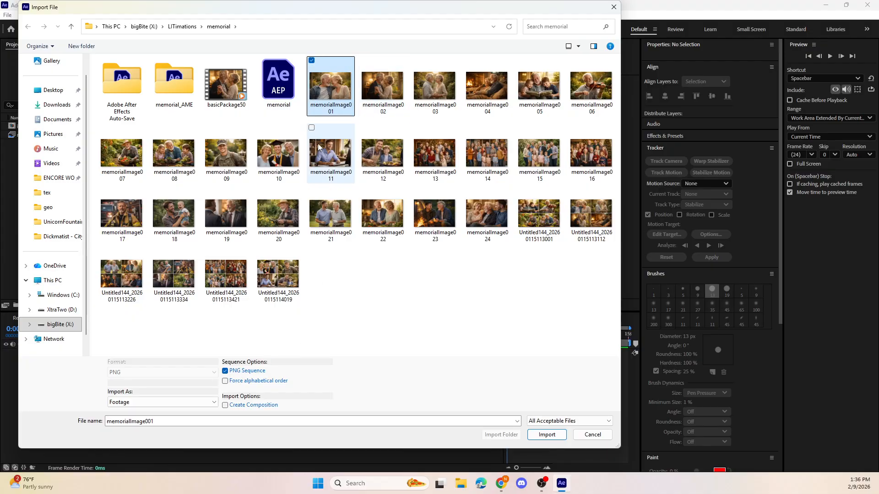
{"action": "left_click", "coordinate": [225, 371]}
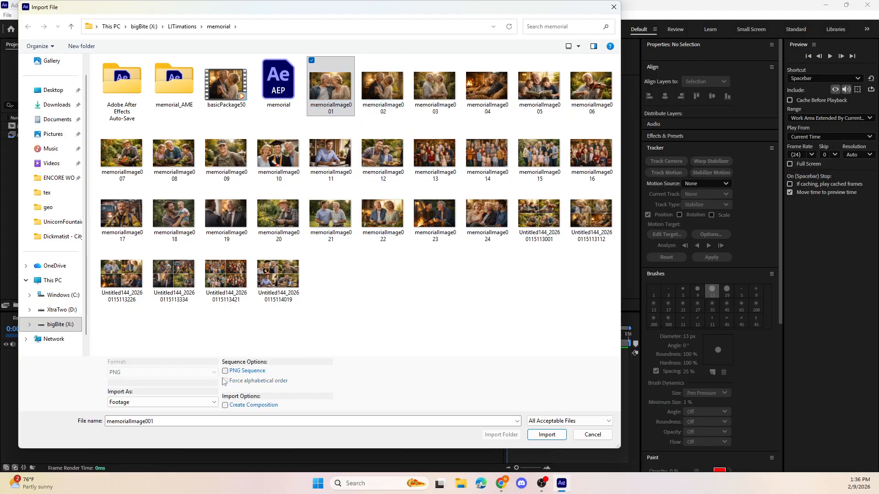
{"action": "left_click", "coordinate": [547, 434]}
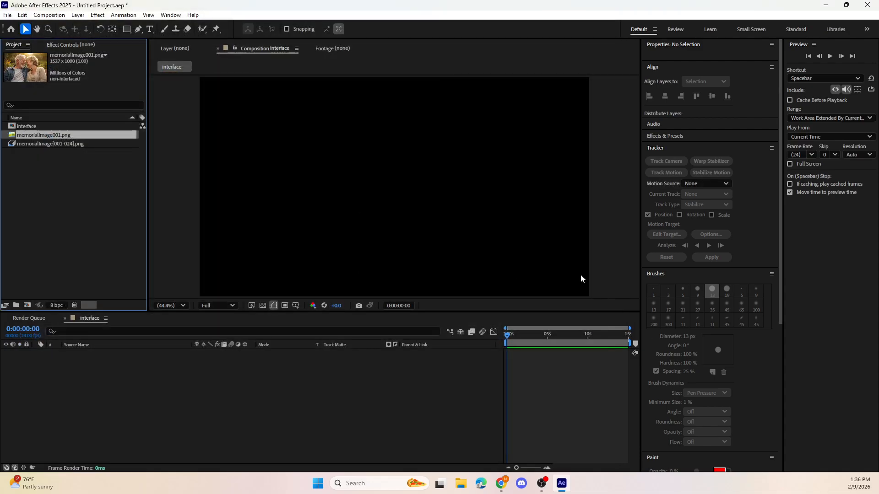
- Delete the memorialImage[001-024].png sequence from the project
{"action": "left_click", "coordinate": [38, 145]}
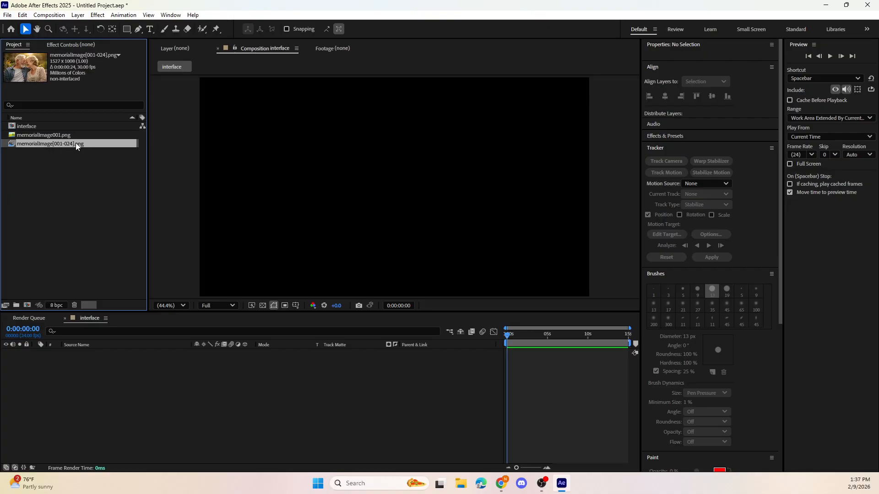
{"action": "key", "text": "Delete"}
- Create a new composition directly from memorialImage001.png, and undo its creation
{"action": "left_click", "coordinate": [65, 135]}
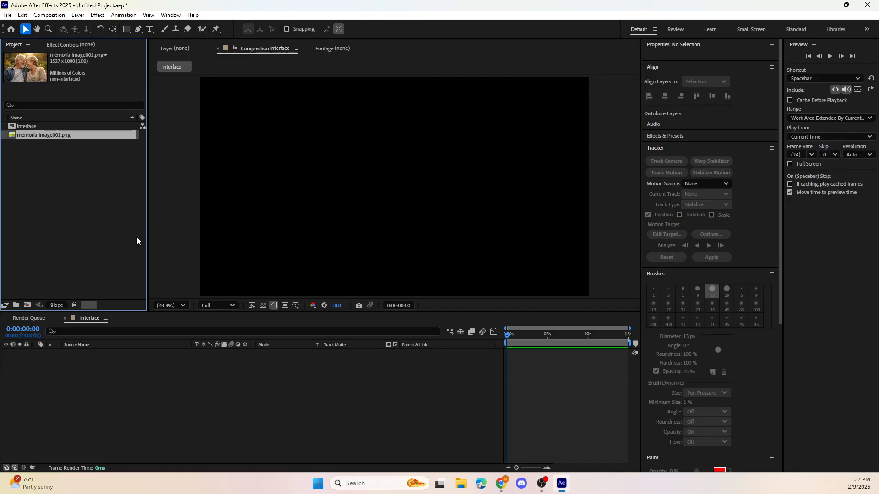
{"action": "left_click_drag", "start_coordinate": [39, 140], "coordinate": [29, 306]}
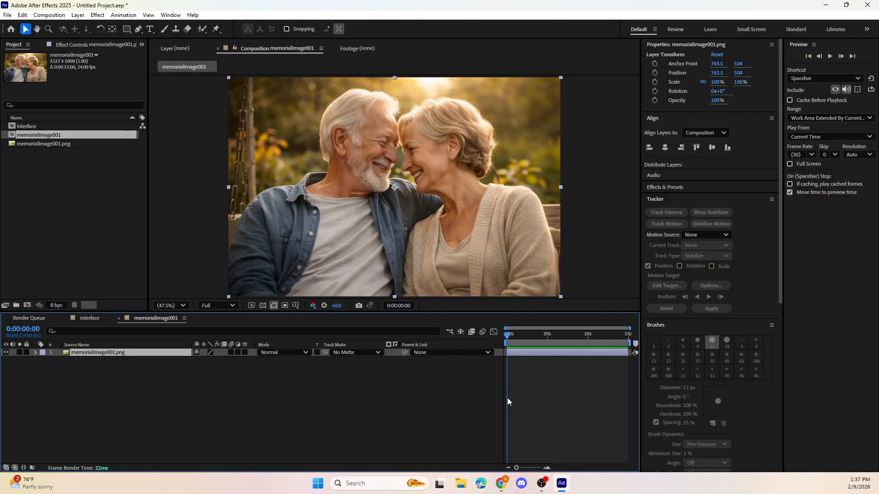
{"action": "key", "text": "ctrl+z"}
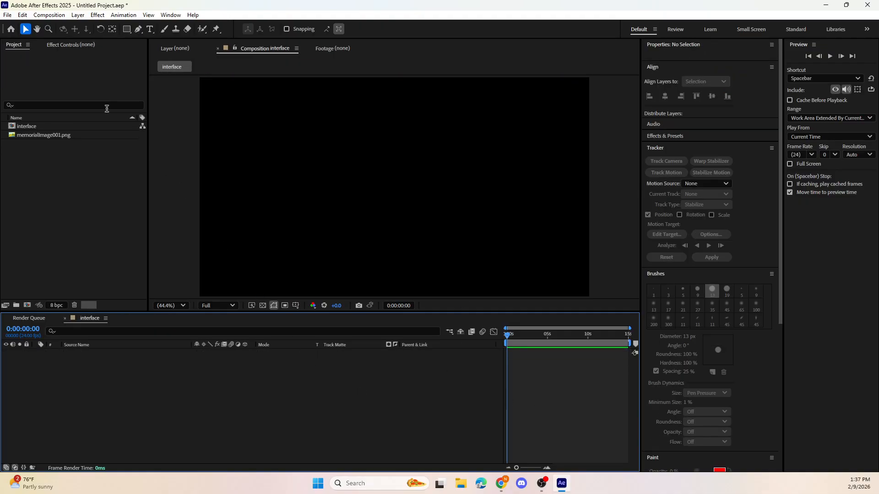
- Add memorialImage001.png as a layer in the interface composition's timeline, and delete that layer
{"action": "left_click", "coordinate": [19, 128]}
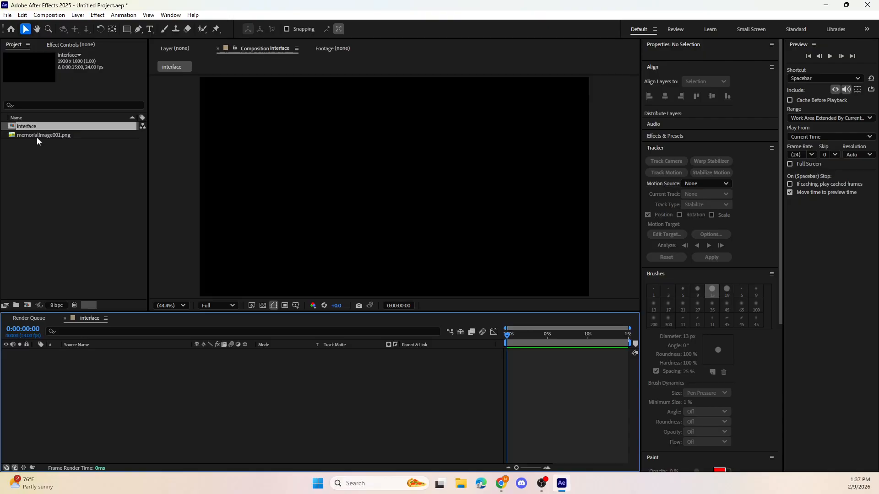
{"action": "left_click_drag", "start_coordinate": [37, 136], "coordinate": [337, 394]}
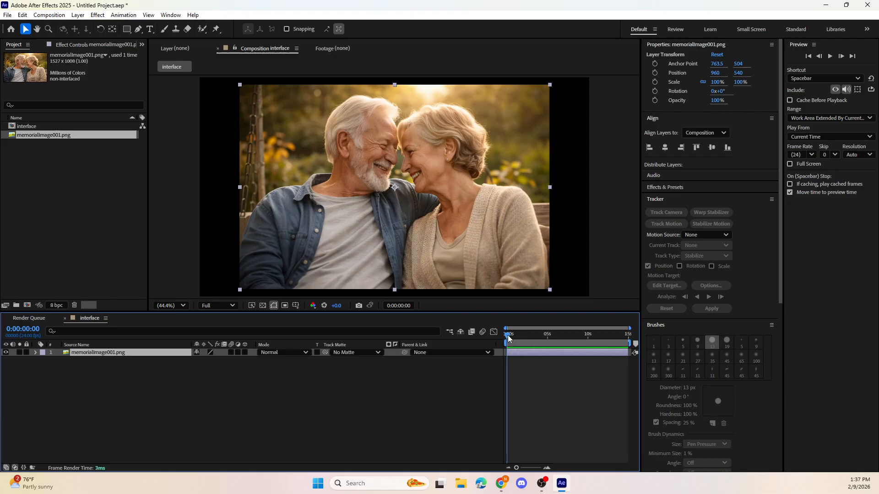
{"action": "left_click", "coordinate": [37, 353]}
{"action": "left_click", "coordinate": [36, 353]}
{"action": "key", "text": "Delete"}
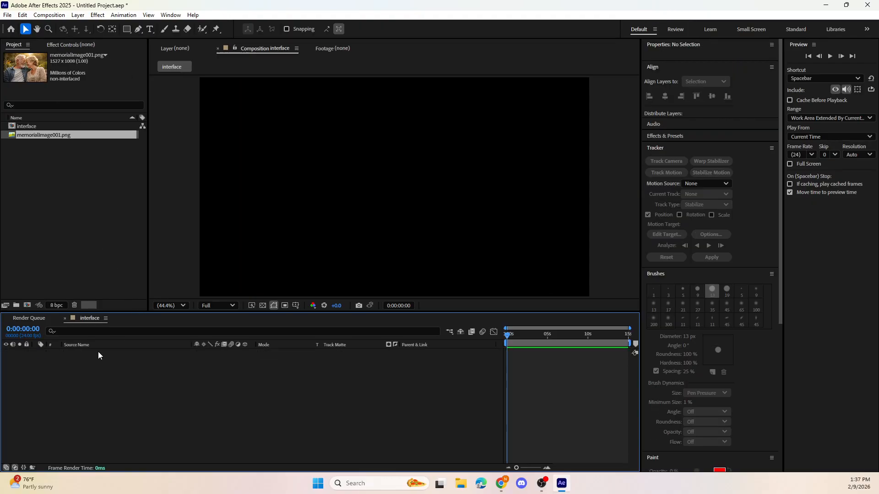
- Look at the Review, Learn and Standard workspace layouts, and return to the Default workspace
{"action": "left_click", "coordinate": [674, 29]}
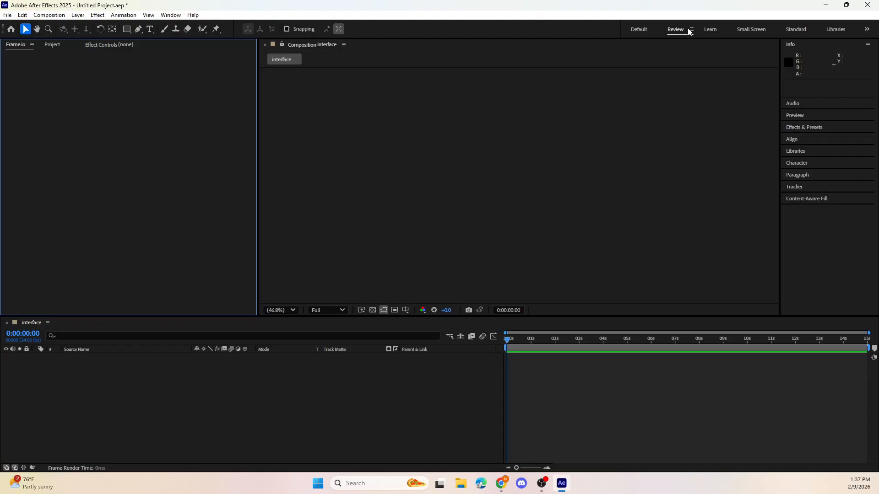
{"action": "left_click", "coordinate": [708, 30]}
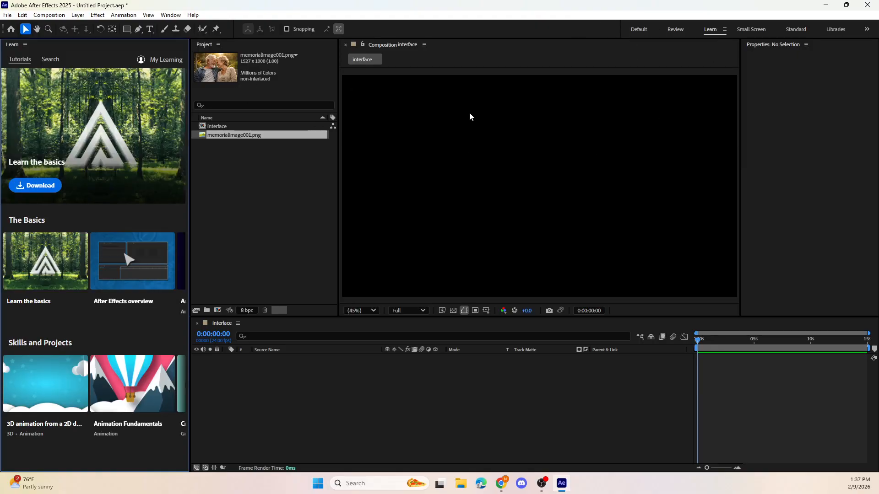
{"action": "left_click", "coordinate": [638, 30]}
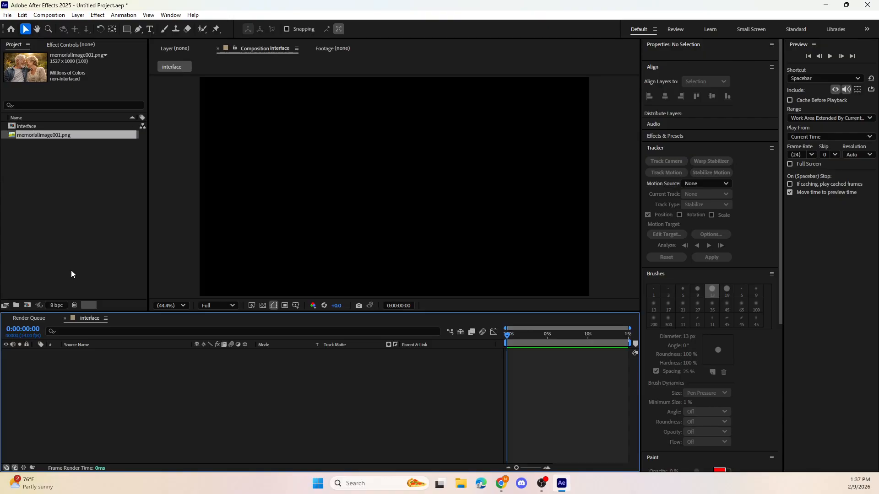
{"action": "left_click", "coordinate": [796, 29]}
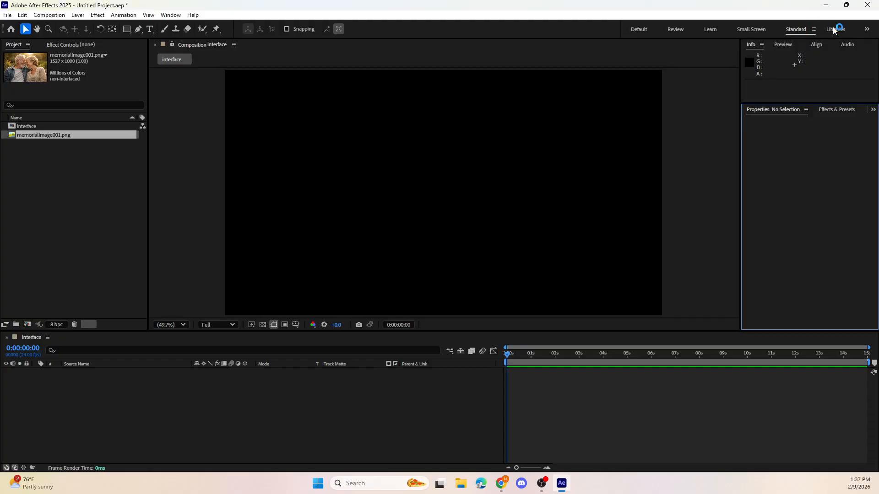
{"action": "left_click", "coordinate": [639, 30]}
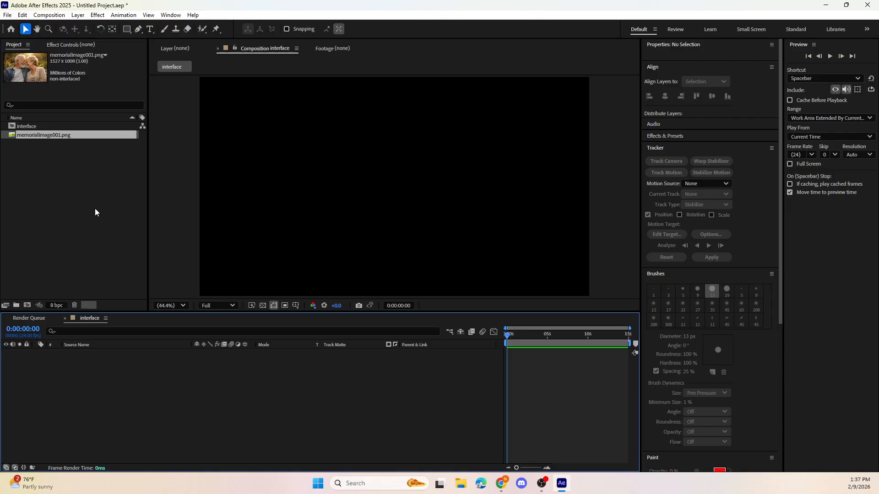
- Show the transparency grid and draw a yellow-filled rectangle about 809 by 492 px near the middle of the interface composition
{"action": "left_click", "coordinate": [263, 305]}
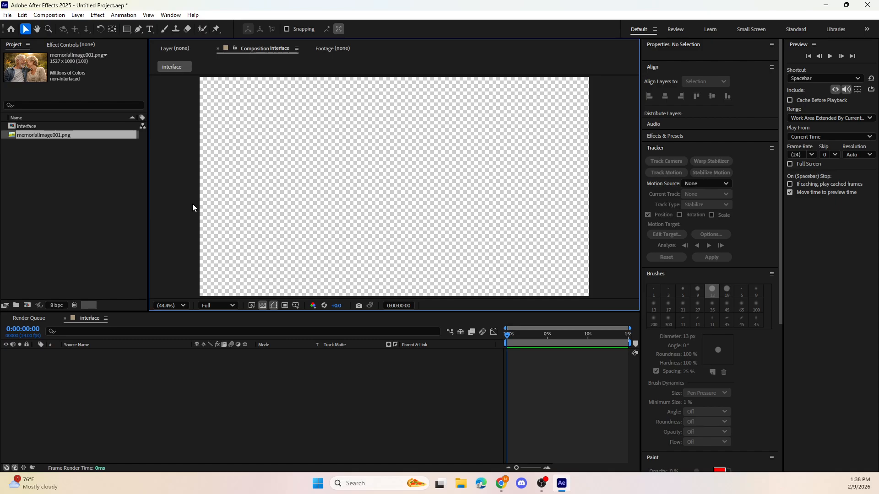
{"action": "left_click", "coordinate": [65, 331]}
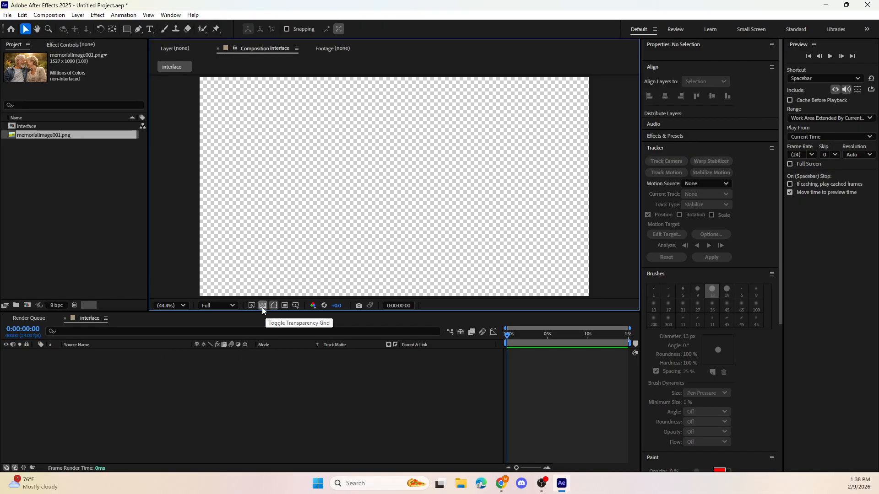
{"action": "left_click", "coordinate": [127, 29]}
{"action": "mouse_move", "coordinate": [306, 127]}
{"action": "left_mouse_down"}
{"action": "mouse_move", "coordinate": [416, 218]}
{"action": "mouse_move", "coordinate": [470, 226]}
{"action": "left_mouse_up"}
{"action": "left_click", "coordinate": [288, 29]}
{"action": "left_click", "coordinate": [450, 185]}
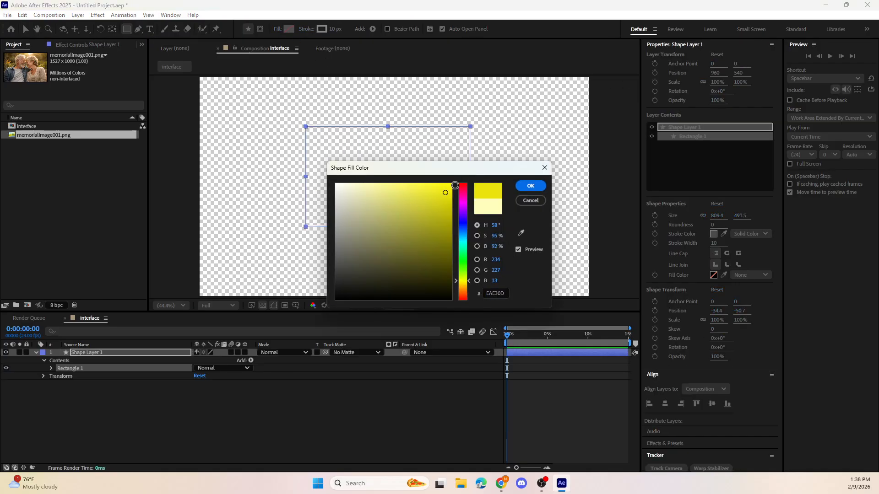
{"action": "left_click", "coordinate": [530, 186]}
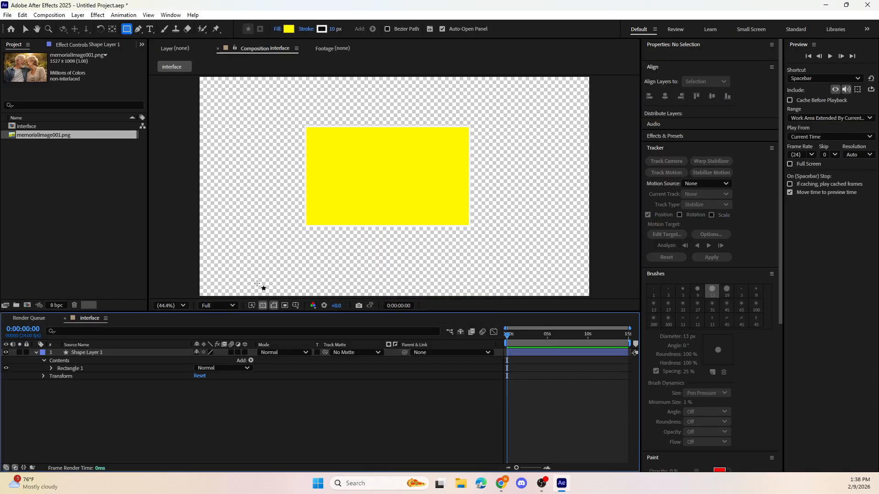
- Turn off the transparency grid and shift the yellow rectangle's layer slightly down and right to about 1019, 626
{"action": "left_click", "coordinate": [83, 353]}
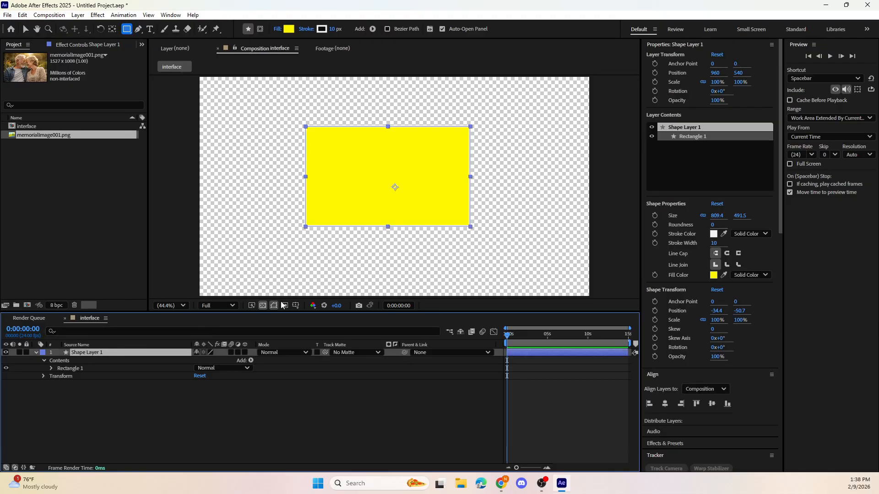
{"action": "left_click", "coordinate": [264, 307]}
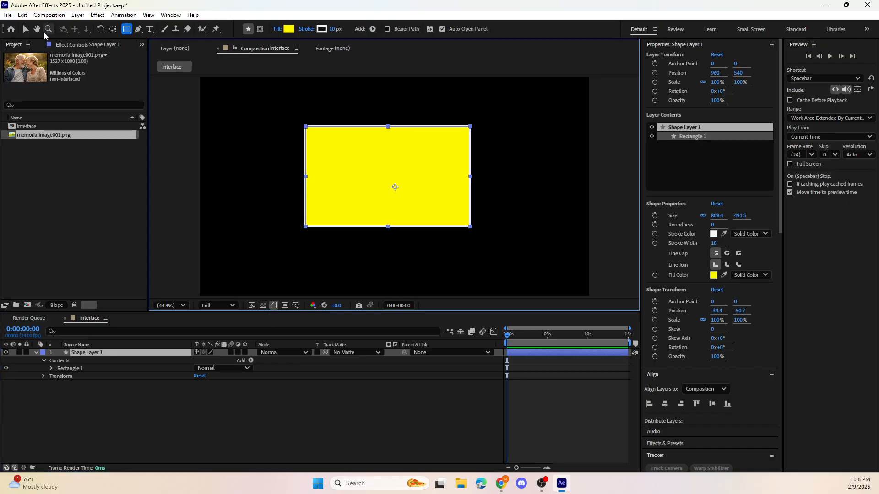
{"action": "left_click", "coordinate": [25, 29]}
{"action": "left_click_drag", "start_coordinate": [359, 166], "coordinate": [371, 183]}
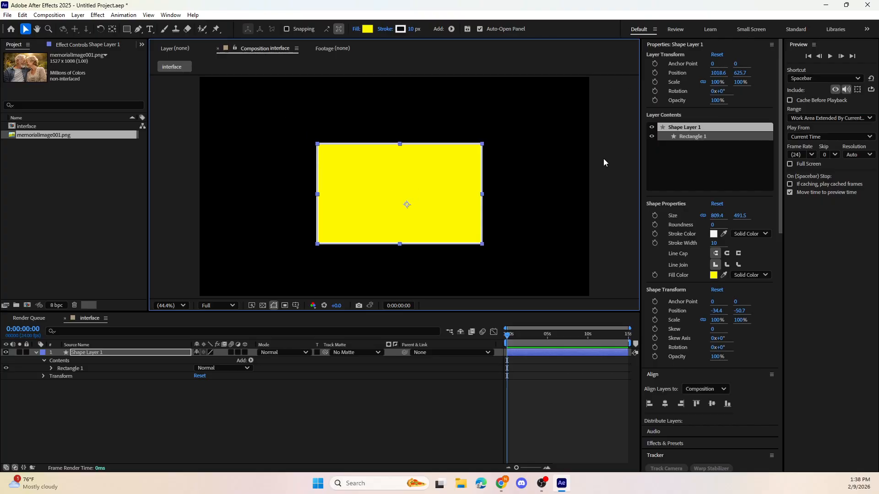
- Centre the yellow rectangle horizontally and vertically in the composition, and move its anchor point to about the middle of the shape
{"action": "left_click", "coordinate": [666, 407]}
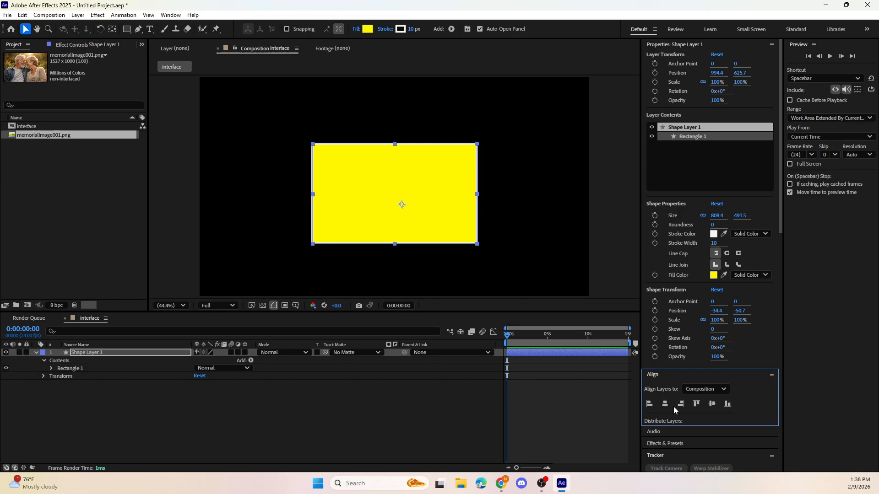
{"action": "left_click", "coordinate": [712, 404]}
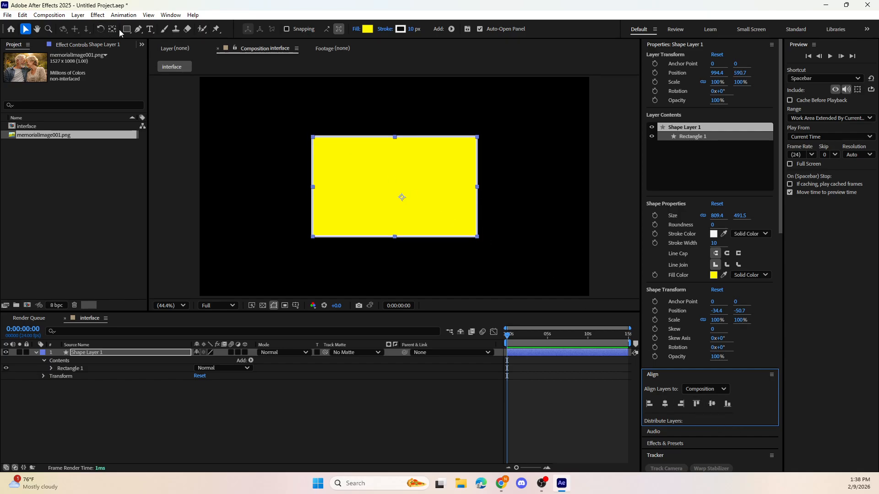
{"action": "key", "text": "y"}
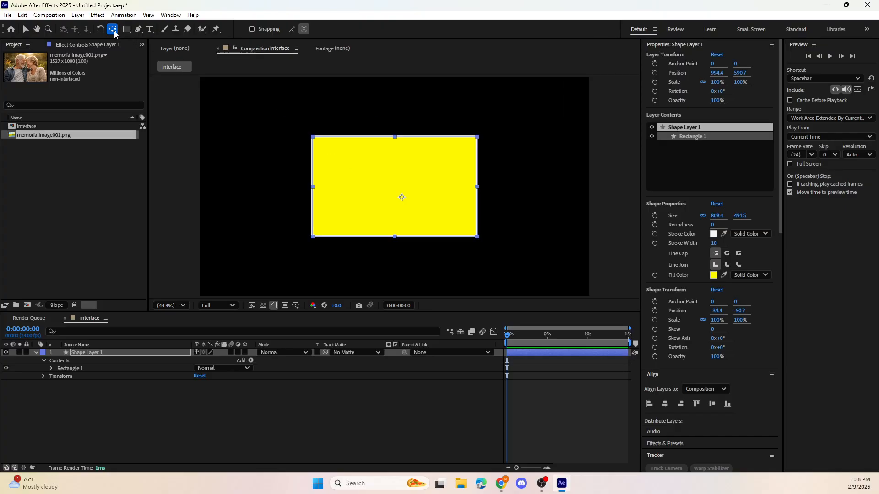
{"action": "left_click_drag", "start_coordinate": [401, 198], "coordinate": [395, 187]}
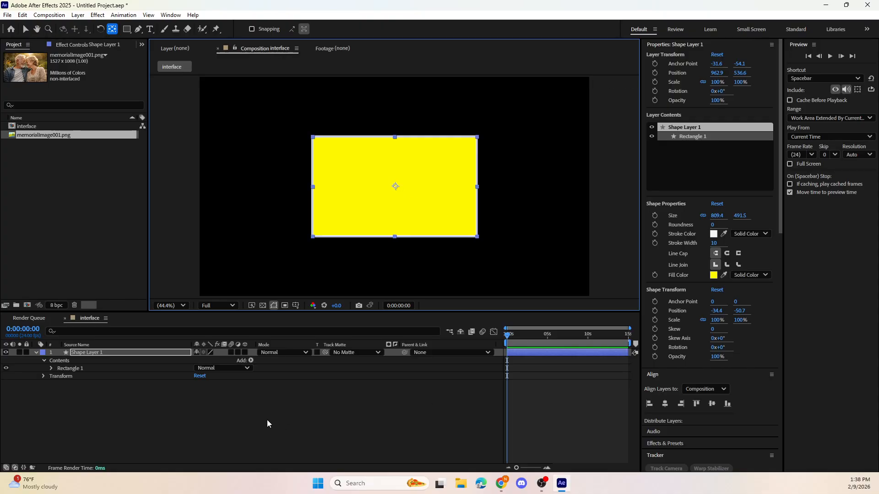
{"action": "left_click", "coordinate": [378, 413]}
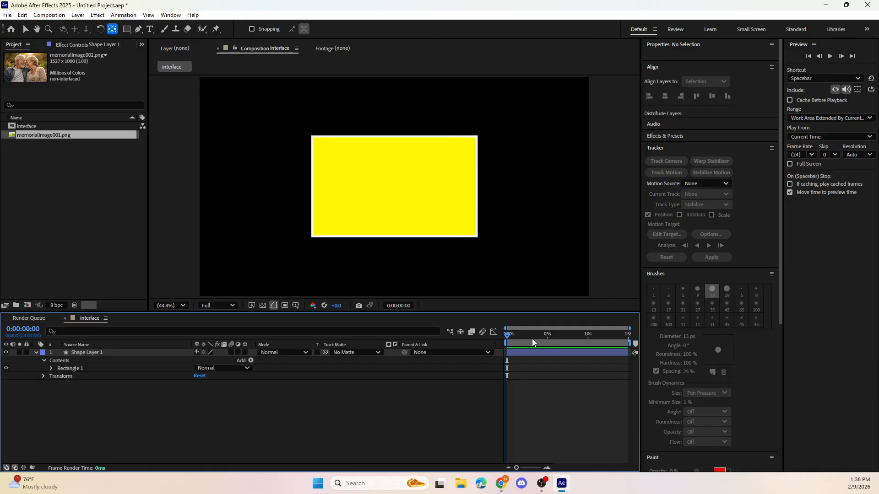
- Look through the shape layer's transform properties and show only its Position property in the timeline
{"action": "left_click", "coordinate": [77, 354]}
{"action": "left_click", "coordinate": [43, 376]}
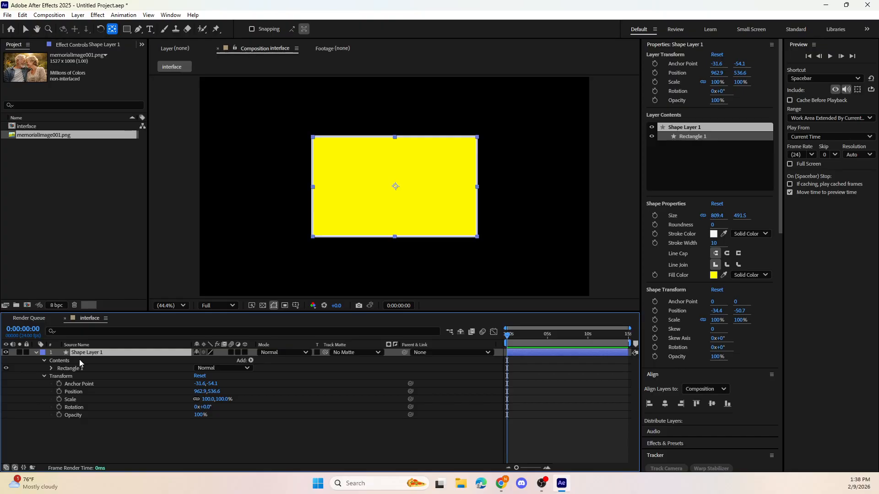
{"action": "left_click", "coordinate": [80, 396]}
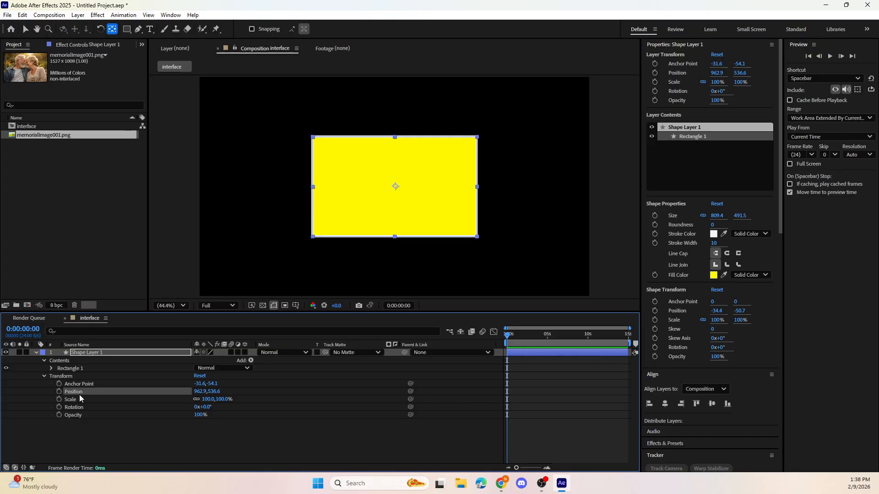
{"action": "key", "text": "p"}
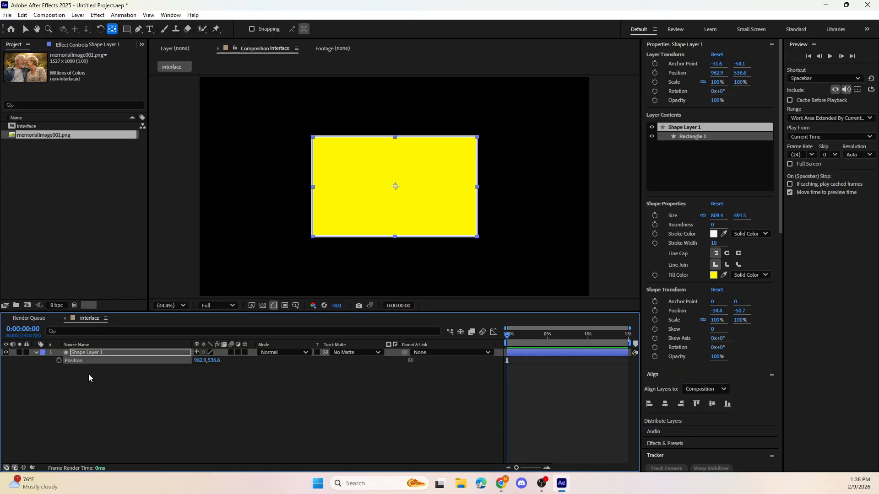
- Keyframe the rectangle's Position at 0:00:00:00, and at 0:00:14:23 set its vertical position to 821.6
{"action": "left_click", "coordinate": [59, 360]}
{"action": "key", "text": "End"}
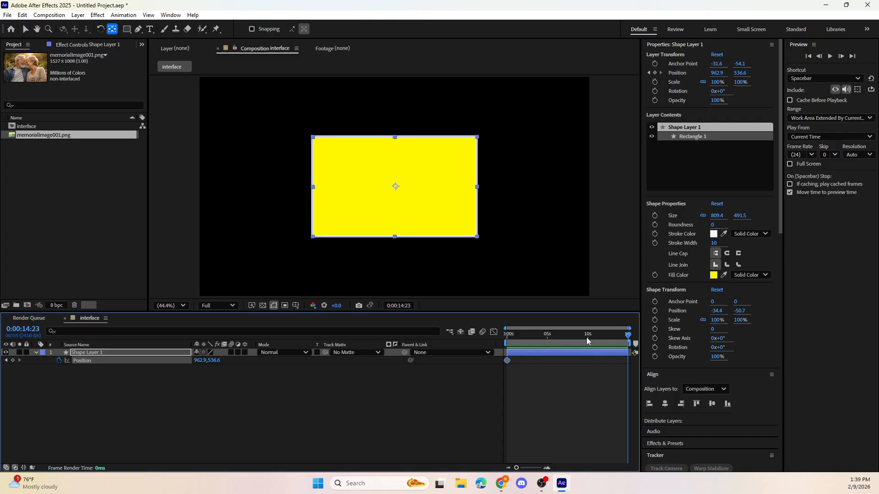
{"action": "left_click_drag", "start_coordinate": [535, 334], "coordinate": [632, 343]}
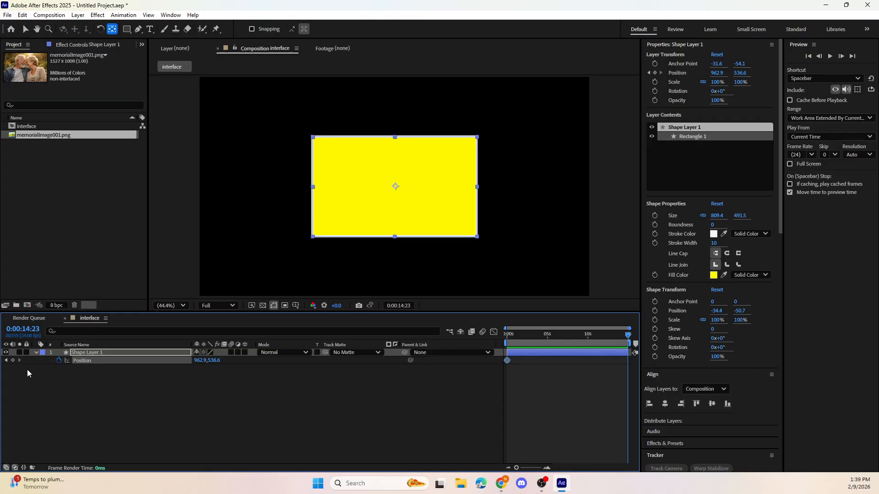
{"action": "left_click_drag", "start_coordinate": [213, 360], "coordinate": [343, 362]}
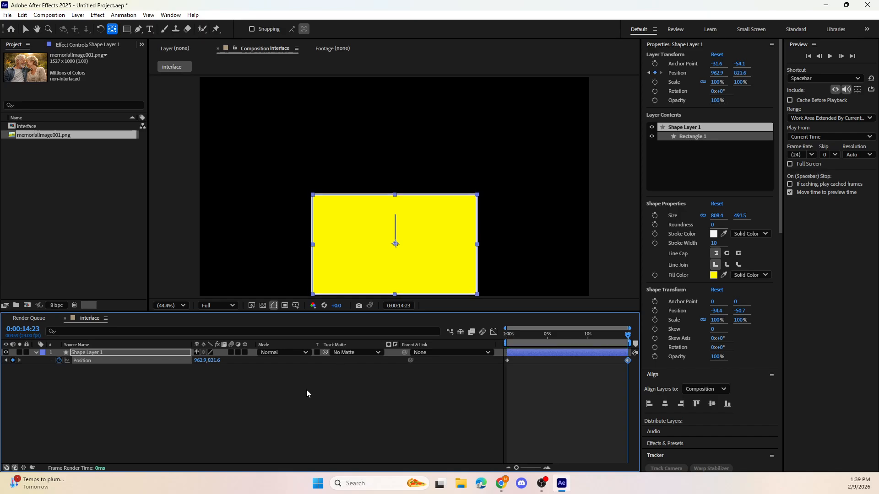
- Set the rectangle's vertical position to 239.6 at the 0:00:00:00 keyframe
{"action": "left_click_drag", "start_coordinate": [626, 336], "coordinate": [665, 348]}
{"action": "left_click_drag", "start_coordinate": [523, 336], "coordinate": [457, 338]}
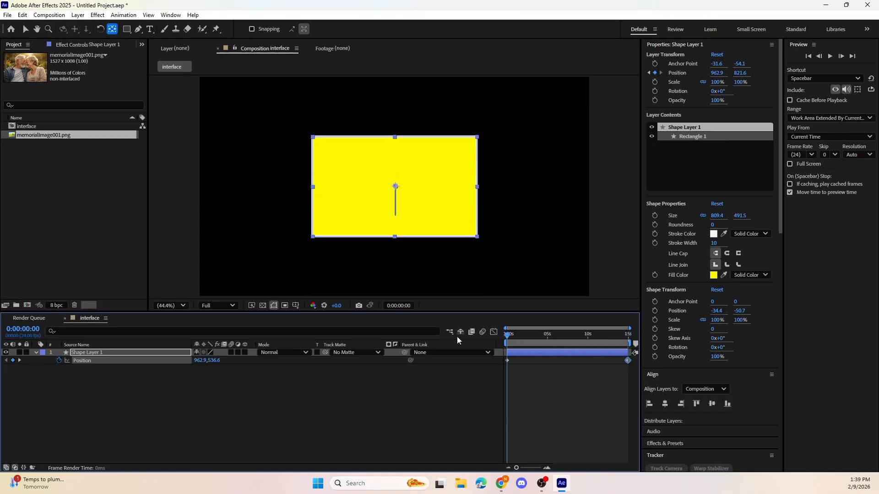
{"action": "left_click_drag", "start_coordinate": [217, 360], "coordinate": [84, 376]}
- Scrub the timeline to preview the rectangle's downward motion and examine its two Position keyframes
{"action": "left_click_drag", "start_coordinate": [512, 335], "coordinate": [629, 335]}
{"action": "left_click", "coordinate": [220, 447]}
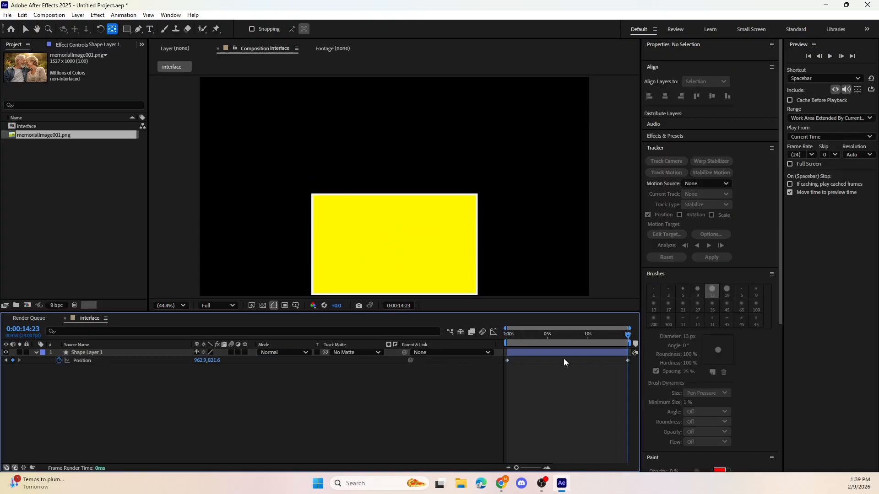
{"action": "left_click_drag", "start_coordinate": [549, 337], "coordinate": [501, 355]}
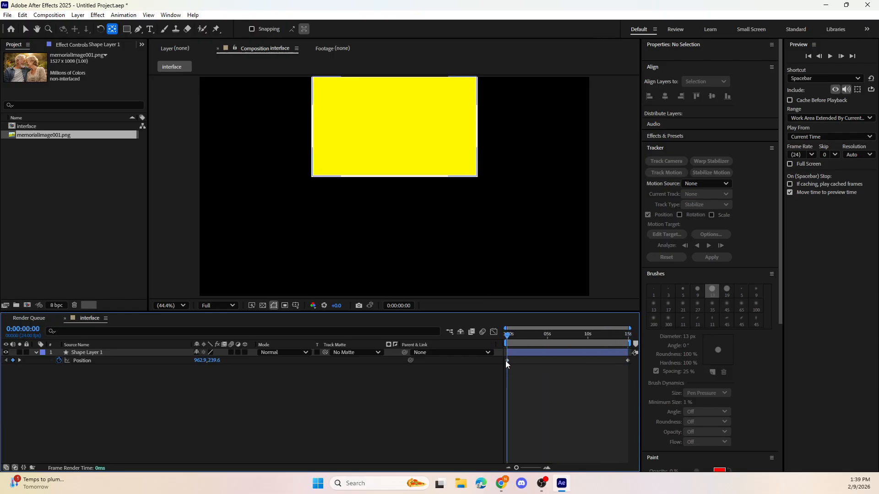
{"action": "left_click", "coordinate": [506, 360]}
{"action": "left_click", "coordinate": [628, 360]}
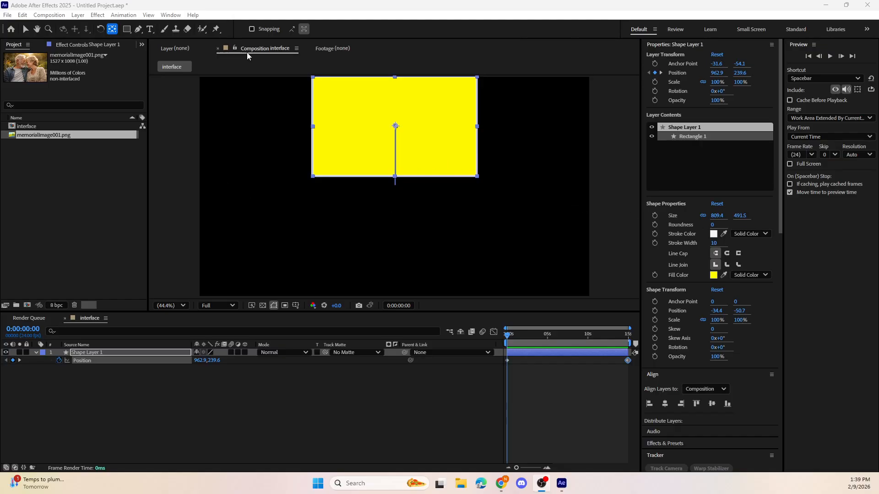
{"action": "left_click", "coordinate": [141, 391]}
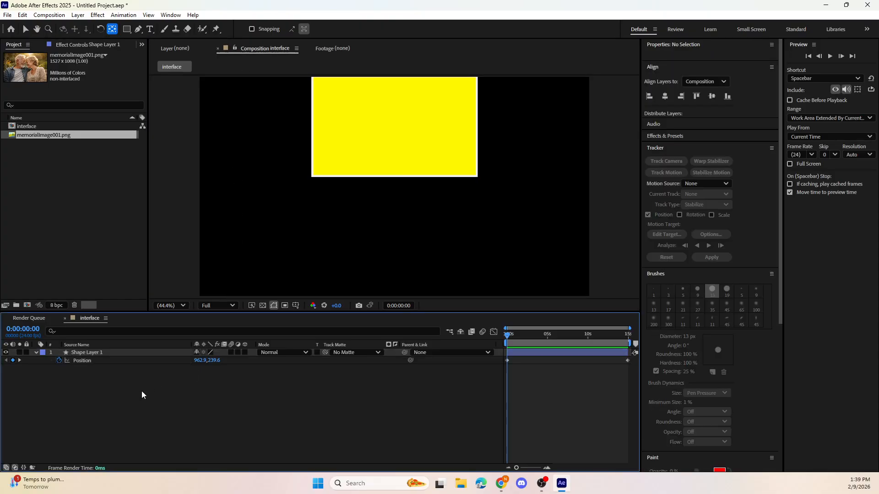
- Review the 3D renderer options for a new composition, and create it as title with HD 1920x1080, 24 fps and 15 seconds
{"action": "left_click", "coordinate": [27, 306]}
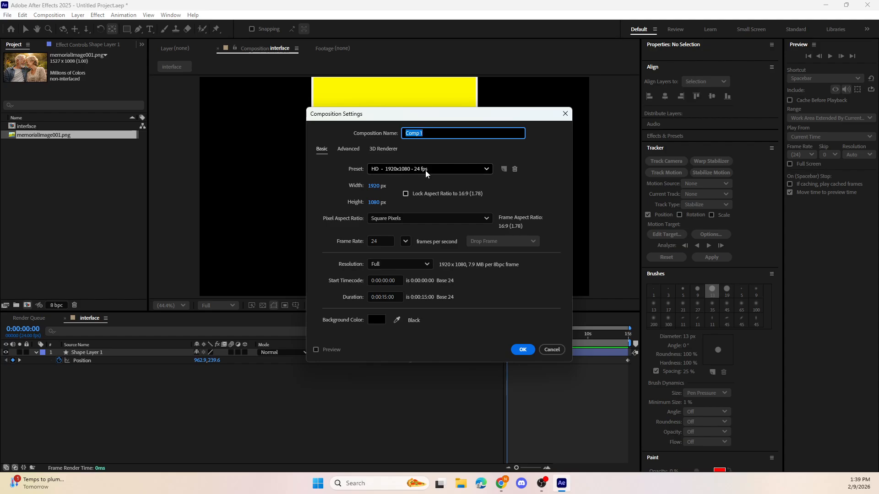
{"action": "left_click", "coordinate": [383, 149]}
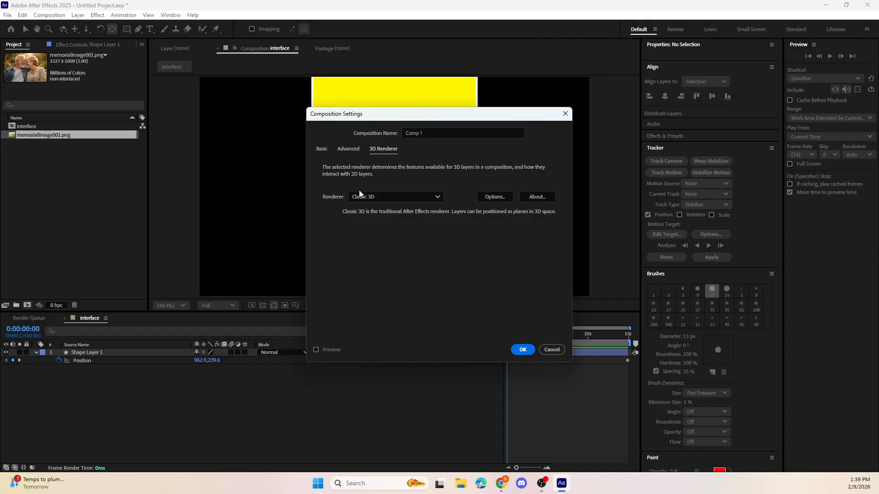
{"action": "left_click", "coordinate": [321, 148]}
{"action": "left_click", "coordinate": [383, 149]}
{"action": "left_click", "coordinate": [382, 197]}
{"action": "left_click", "coordinate": [323, 150]}
{"action": "left_click", "coordinate": [322, 149]}
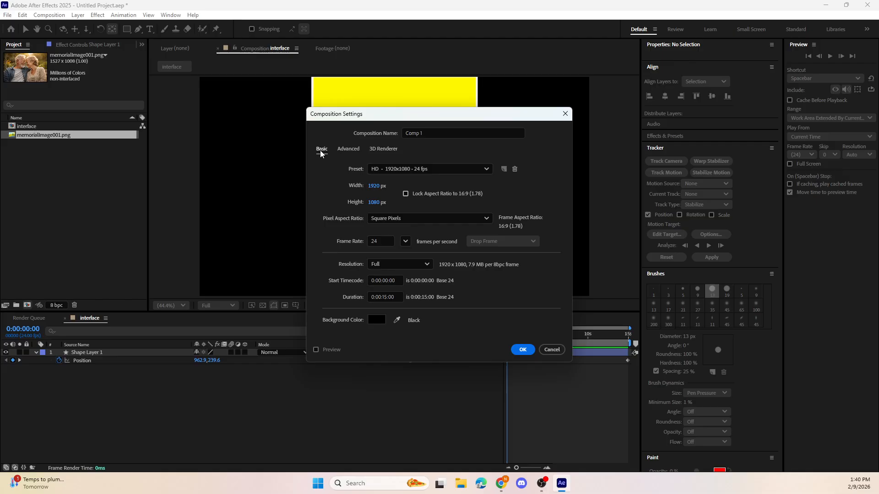
{"action": "left_click", "coordinate": [460, 132]}
{"action": "key", "text": "ctrl+a"}
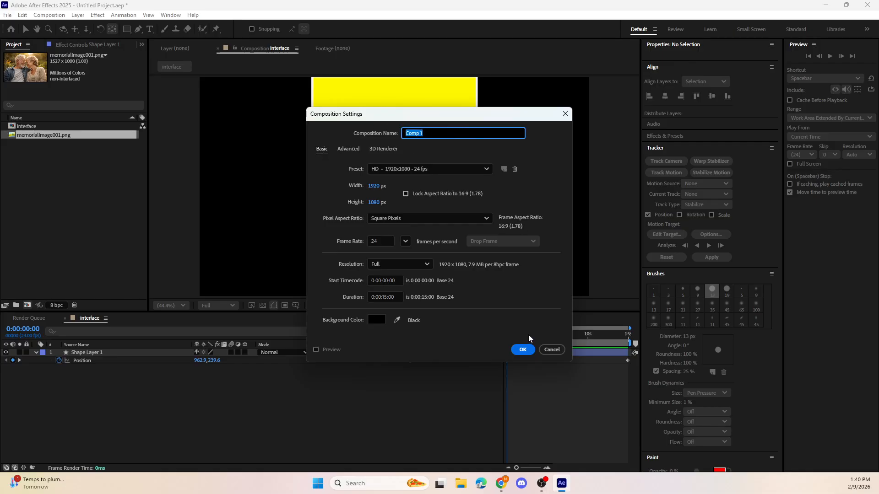
{"action": "type", "text": "title"}
{"action": "left_click", "coordinate": [523, 349]}
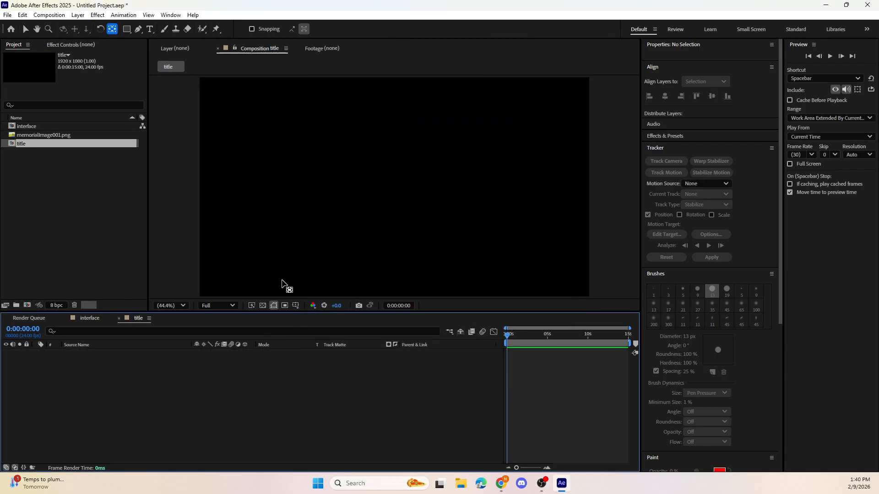
- Add a full-frame 1920x1080 solid layer in bright blue (007FFF) to the title composition
{"action": "left_click", "coordinate": [127, 29]}
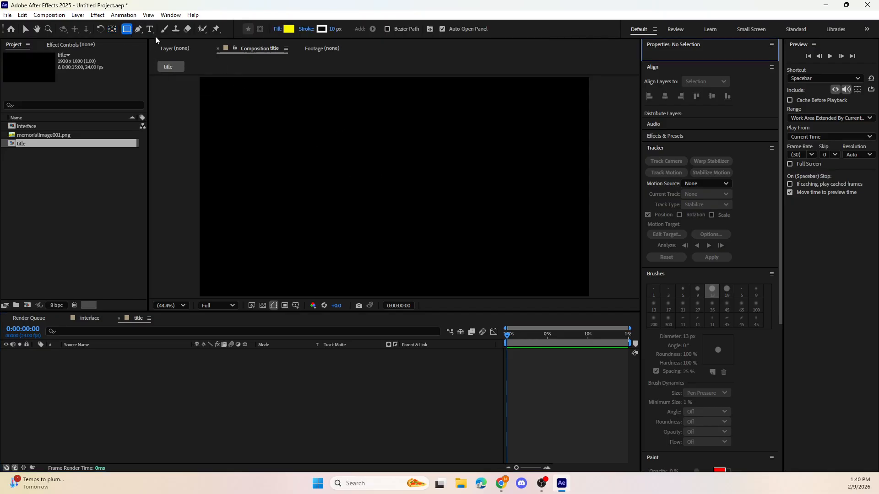
{"action": "left_click", "coordinate": [127, 28]}
{"action": "left_click", "coordinate": [78, 16]}
{"action": "mouse_move", "coordinate": [92, 25]}
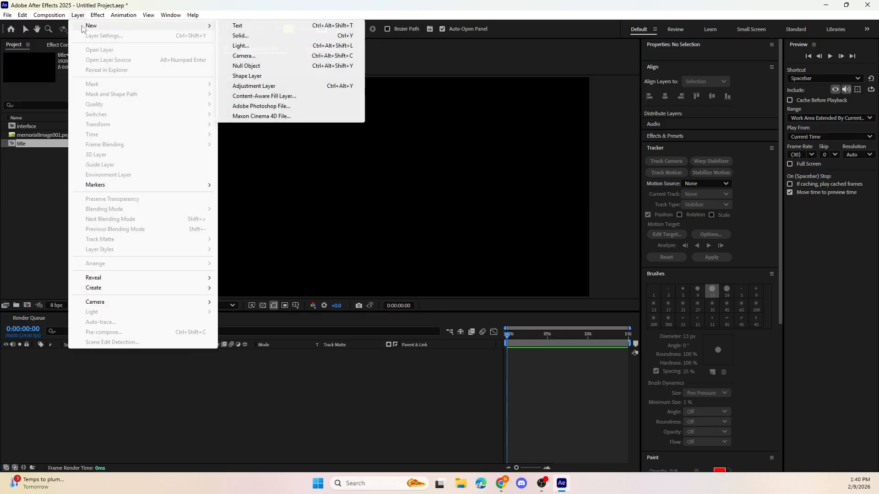
{"action": "left_click", "coordinate": [275, 35]}
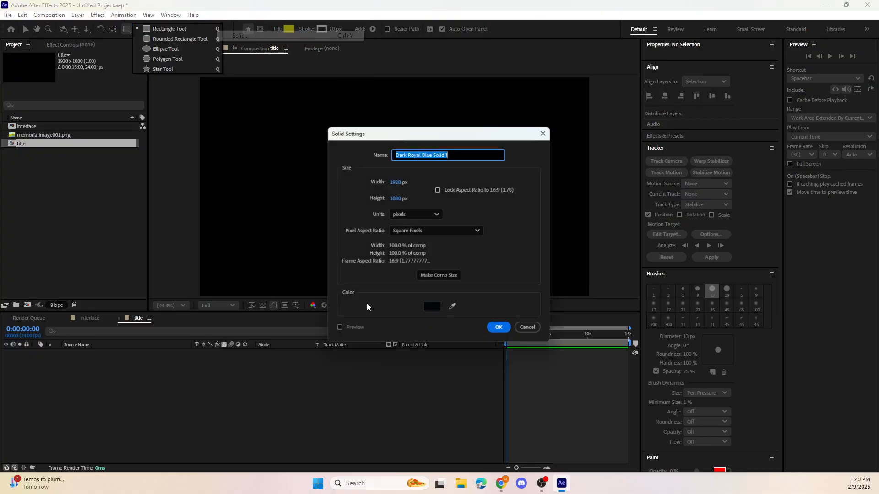
{"action": "left_click", "coordinate": [434, 309]}
{"action": "left_click_drag", "start_coordinate": [445, 194], "coordinate": [459, 184]}
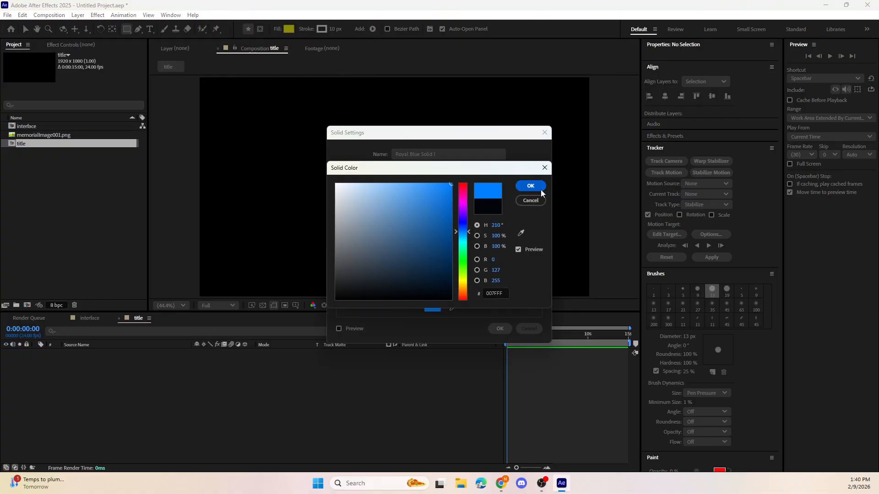
{"action": "left_click", "coordinate": [539, 188]}
{"action": "left_click", "coordinate": [499, 329]}
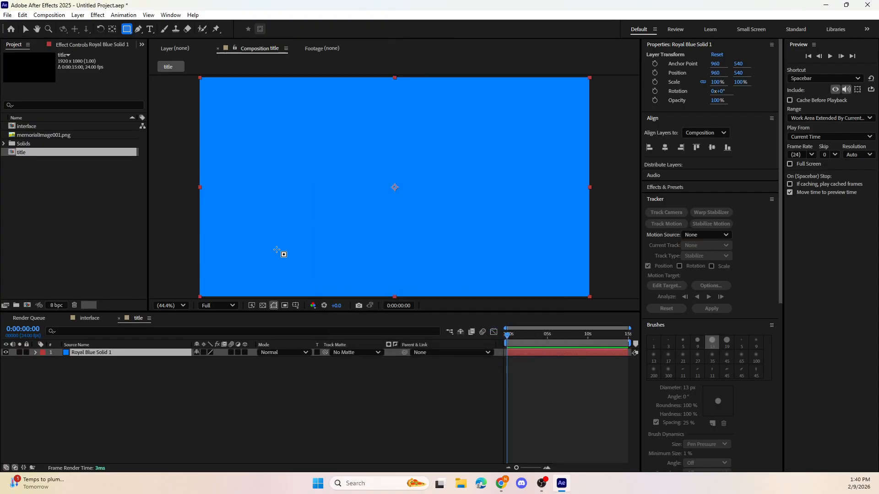
- Add a second full-frame solid layer above the blue one, coloured magenta (FF0096)
{"action": "left_click", "coordinate": [78, 14]}
{"action": "mouse_move", "coordinate": [87, 20]}
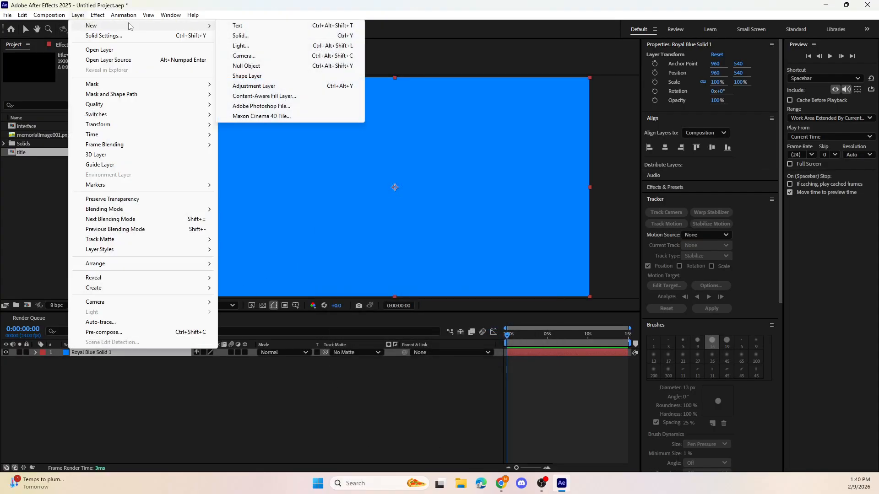
{"action": "left_click", "coordinate": [238, 36]}
{"action": "left_click", "coordinate": [432, 309]}
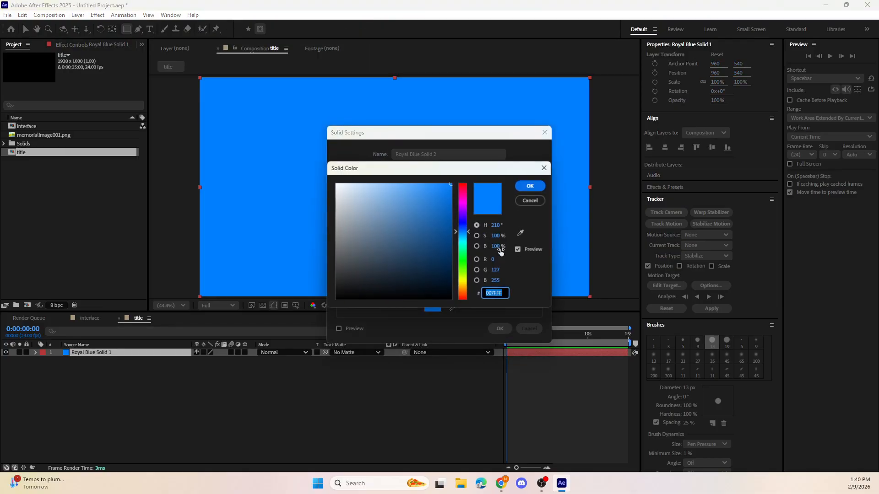
{"action": "left_click", "coordinate": [462, 196]}
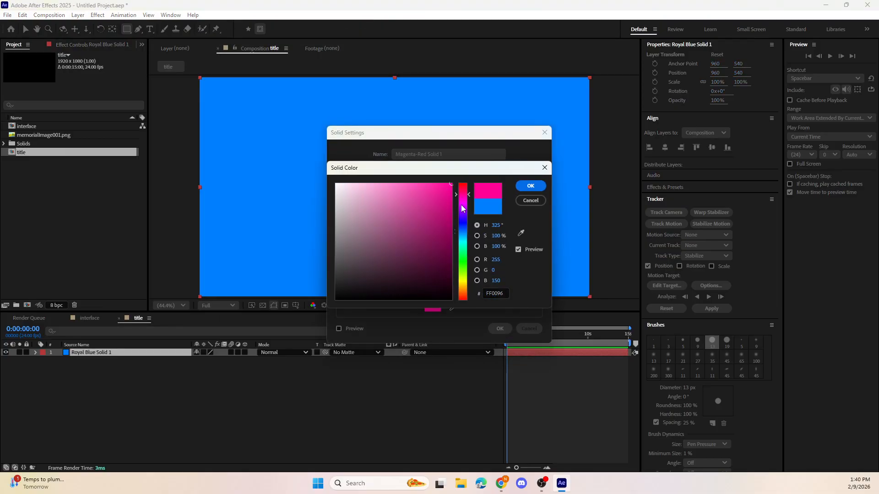
{"action": "left_click", "coordinate": [530, 186]}
{"action": "left_click", "coordinate": [500, 329]}
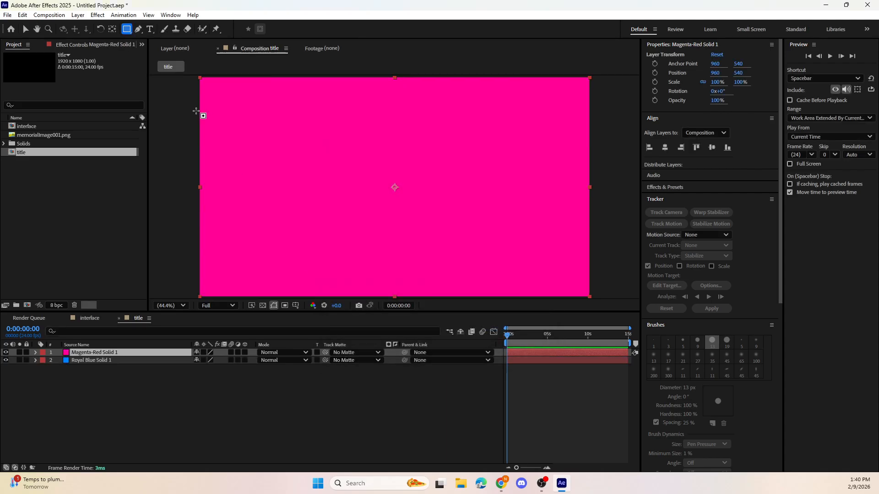
- Draw an eight-pointed star mask with long, narrow points on the magenta solid using the Star tool, near the frame's centre
{"action": "left_click_drag", "start_coordinate": [122, 35], "coordinate": [174, 69]}
{"action": "mouse_move", "coordinate": [392, 167]}
{"action": "left_mouse_down"}
{"action": "mouse_move", "coordinate": [454, 232]}
{"action": "mouse_move", "coordinate": [441, 227]}
{"action": "mouse_move", "coordinate": [437, 245]}
{"action": "mouse_move", "coordinate": [449, 265]}
{"action": "mouse_move", "coordinate": [389, 236]}
{"action": "left_mouse_up"}
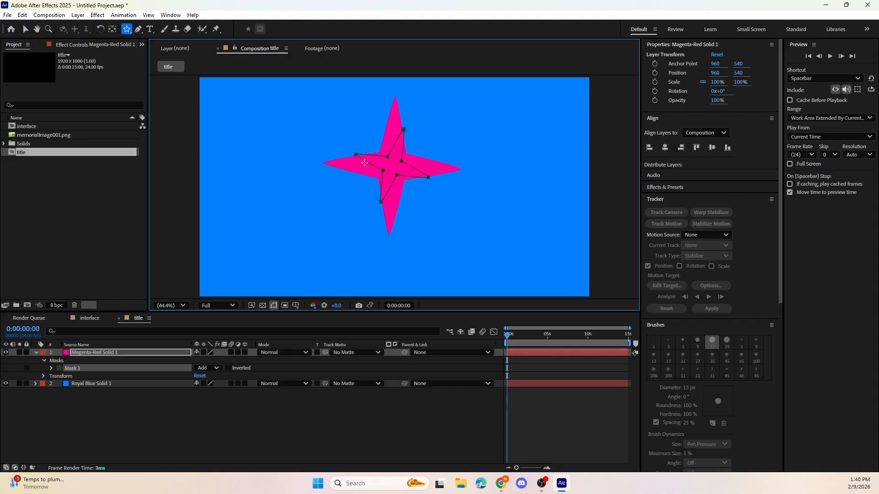
{"action": "mouse_move", "coordinate": [328, 157]}
{"action": "left_mouse_down"}
{"action": "mouse_move", "coordinate": [289, 152]}
{"action": "mouse_move", "coordinate": [334, 166]}
{"action": "left_mouse_up"}
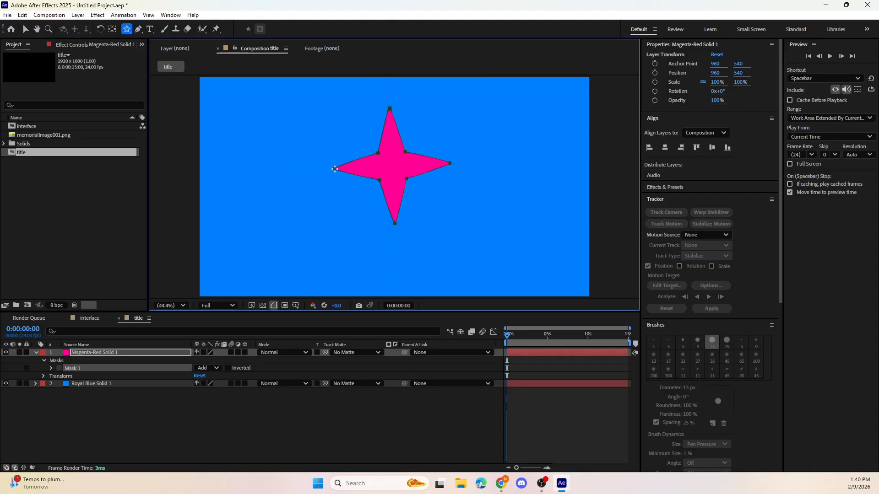
{"action": "mouse_move", "coordinate": [334, 169]}
{"action": "left_mouse_down"}
{"action": "mouse_move", "coordinate": [281, 169]}
{"action": "mouse_move", "coordinate": [335, 164]}
{"action": "left_mouse_up"}
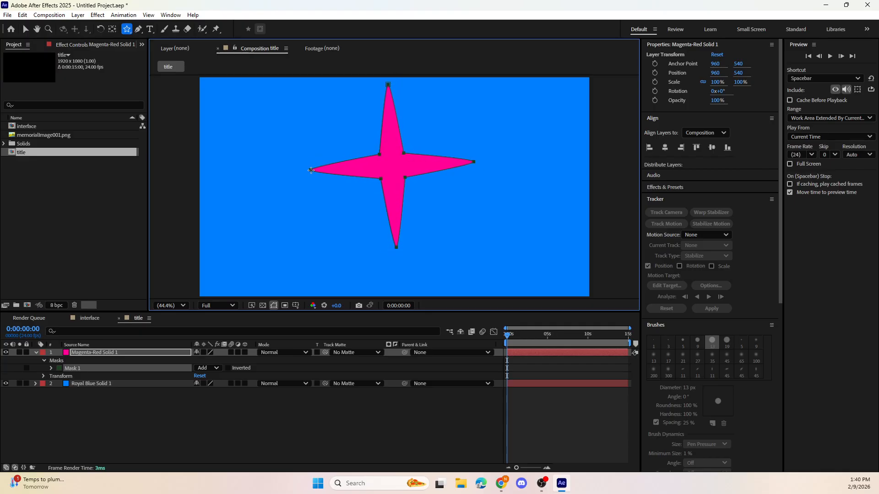
{"action": "key", "text": "Up"}
{"action": "key", "text": "Up"}
{"action": "key", "text": "Up"}
{"action": "key", "text": "Up"}
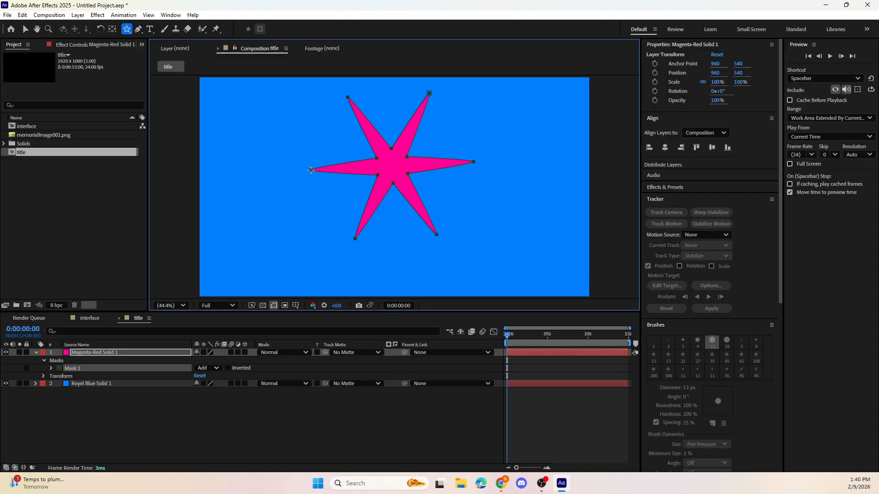
{"action": "key", "text": "Down"}
{"action": "key", "text": "Down"}
{"action": "key", "text": "Down"}
{"action": "key", "text": "Down"}
{"action": "key", "text": "Up"}
{"action": "key", "text": "Up"}
{"action": "key", "text": "Up"}
{"action": "key", "text": "Up"}
{"action": "mouse_move", "coordinate": [312, 171]}
{"action": "left_mouse_down"}
{"action": "mouse_move", "coordinate": [348, 226]}
{"action": "mouse_move", "coordinate": [422, 244]}
{"action": "mouse_move", "coordinate": [392, 220]}
{"action": "mouse_move", "coordinate": [416, 262]}
{"action": "mouse_move", "coordinate": [393, 232]}
{"action": "mouse_move", "coordinate": [412, 255]}
{"action": "mouse_move", "coordinate": [389, 241]}
{"action": "mouse_move", "coordinate": [340, 244]}
{"action": "mouse_move", "coordinate": [329, 255]}
{"action": "mouse_move", "coordinate": [372, 274]}
{"action": "mouse_move", "coordinate": [385, 264]}
{"action": "mouse_move", "coordinate": [325, 220]}
{"action": "mouse_move", "coordinate": [372, 284]}
{"action": "mouse_move", "coordinate": [333, 219]}
{"action": "mouse_move", "coordinate": [418, 216]}
{"action": "mouse_move", "coordinate": [446, 273]}
{"action": "mouse_move", "coordinate": [466, 280]}
{"action": "mouse_move", "coordinate": [453, 269]}
{"action": "left_mouse_up"}
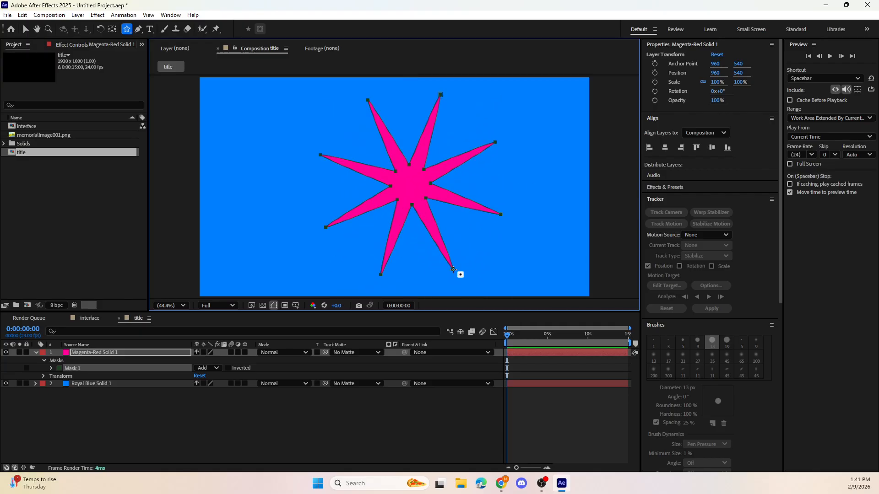
- Expand Mask 1 on the magenta solid and examine its path, feather, opacity and expansion properties
{"action": "left_click", "coordinate": [129, 361]}
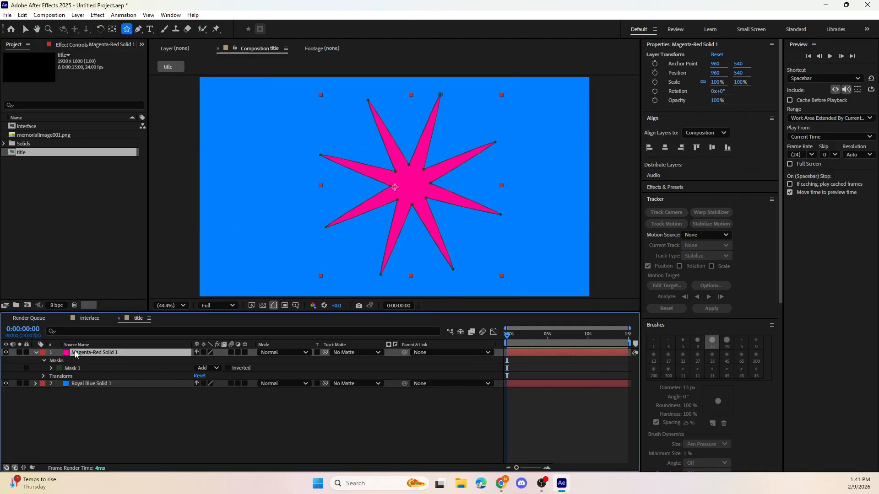
{"action": "left_click", "coordinate": [50, 368]}
{"action": "left_click", "coordinate": [72, 369]}
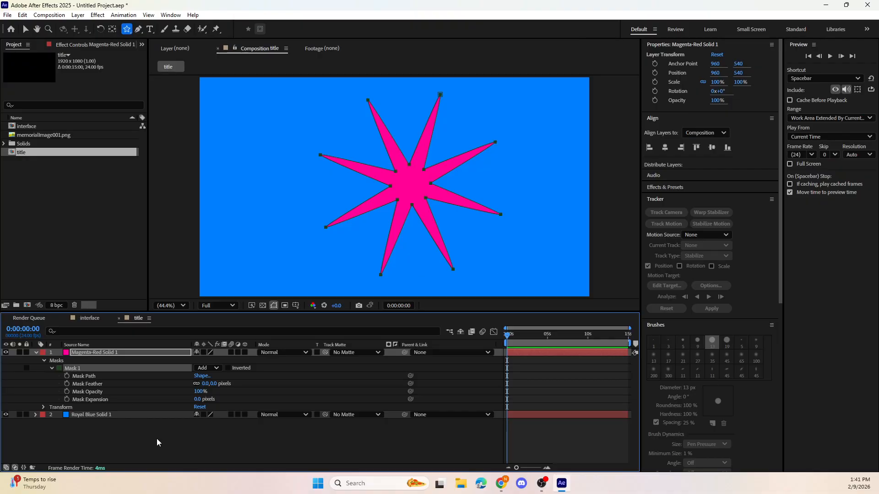
{"action": "left_click", "coordinate": [105, 352]}
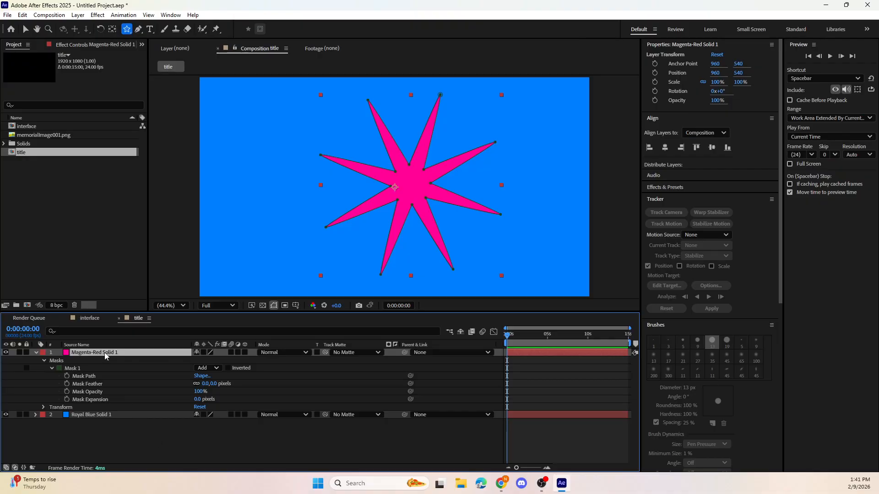
{"action": "left_click", "coordinate": [76, 368]}
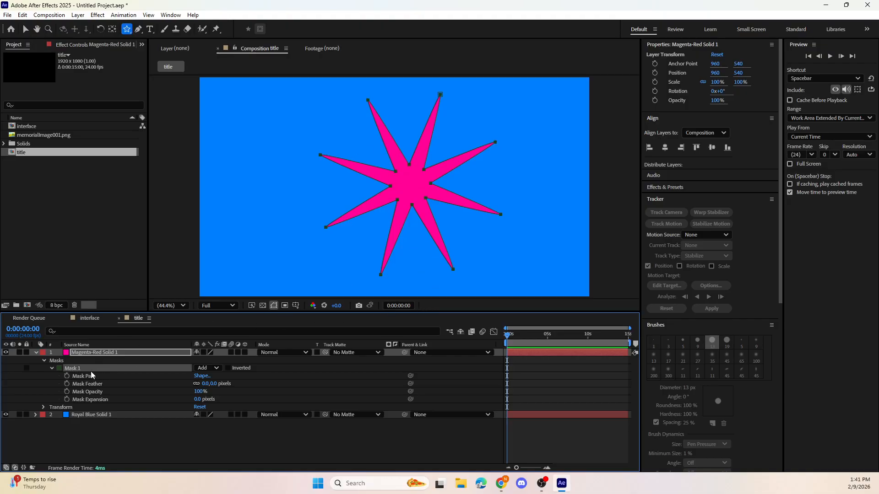
- With no layer selected, draw a yellow eight-point star shape with about 451 outer and 95 inner radius, and set its stroke to None
{"action": "left_click", "coordinate": [167, 438]}
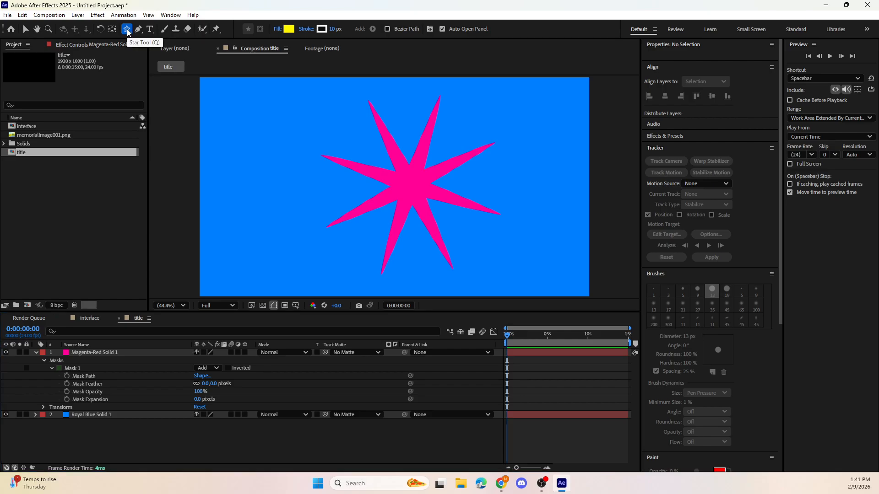
{"action": "mouse_move", "coordinate": [335, 162]}
{"action": "left_mouse_down"}
{"action": "mouse_move", "coordinate": [379, 254]}
{"action": "mouse_move", "coordinate": [355, 275]}
{"action": "left_mouse_up"}
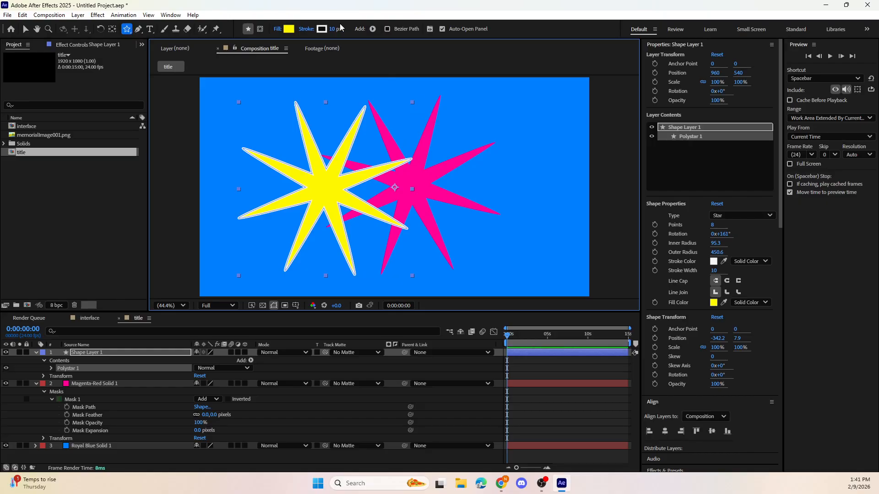
{"action": "left_click", "coordinate": [306, 29]}
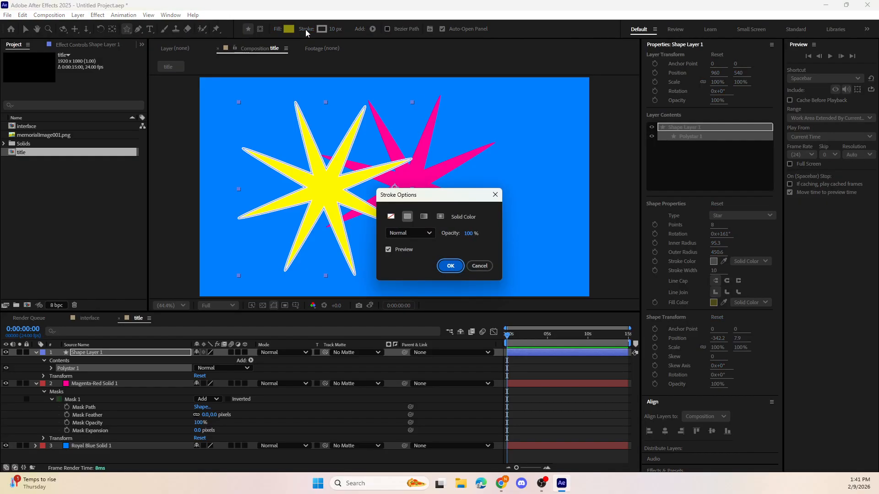
{"action": "left_click", "coordinate": [391, 217]}
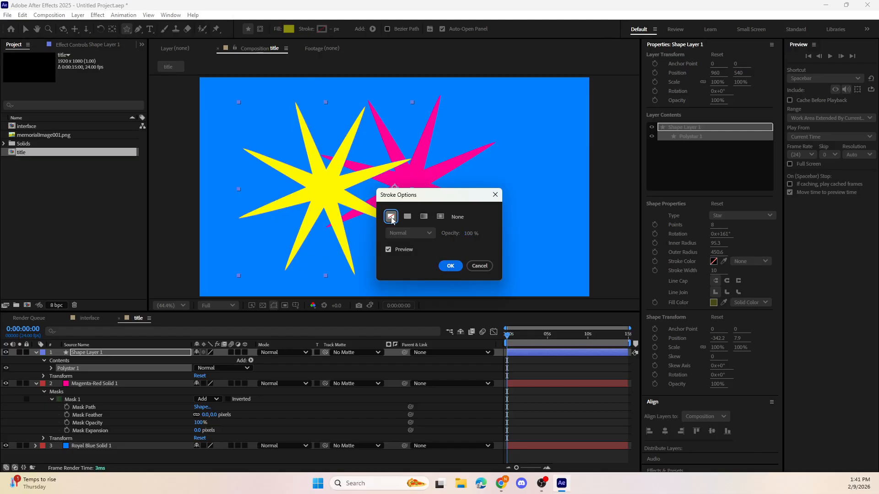
{"action": "left_click", "coordinate": [439, 268]}
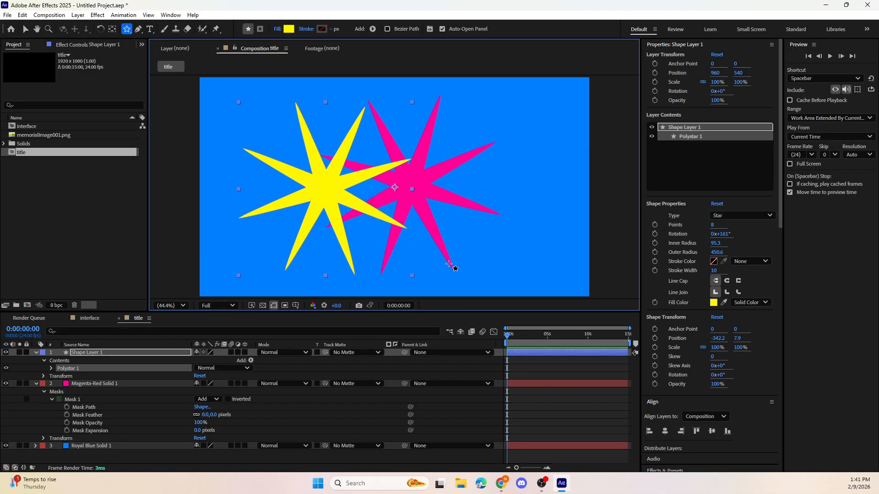
- Change the yellow star shape's fill type from solid color to Linear Gradient
{"action": "left_click", "coordinate": [277, 29]}
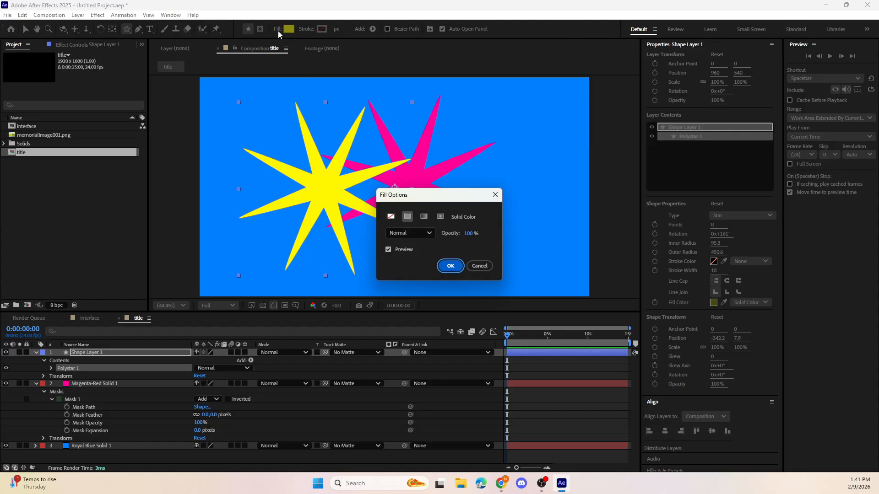
{"action": "left_click", "coordinate": [495, 194]}
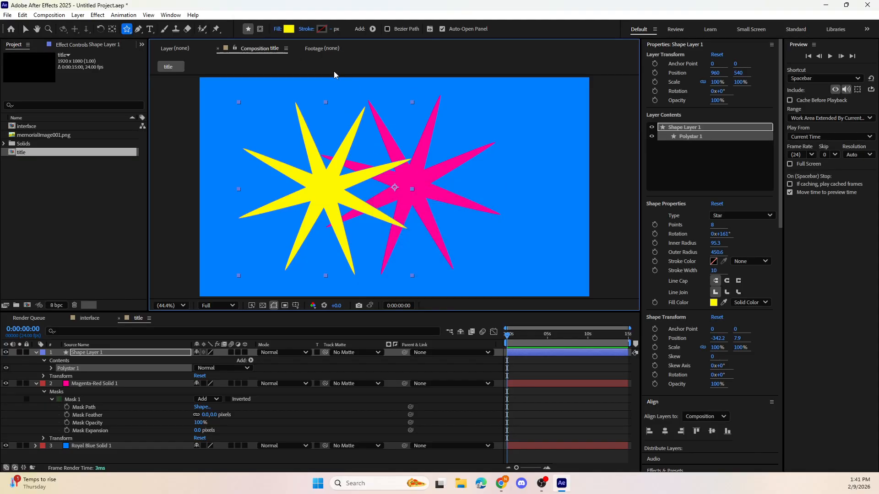
{"action": "left_click", "coordinate": [286, 31]}
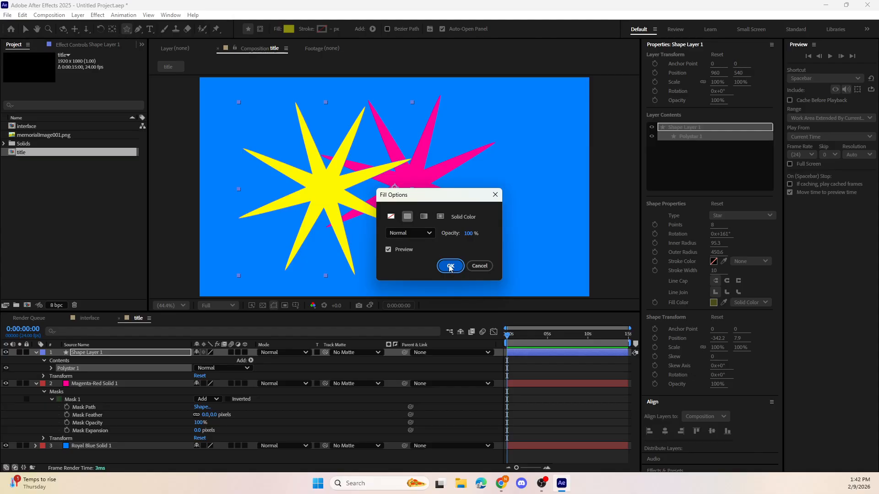
{"action": "left_click", "coordinate": [424, 216]}
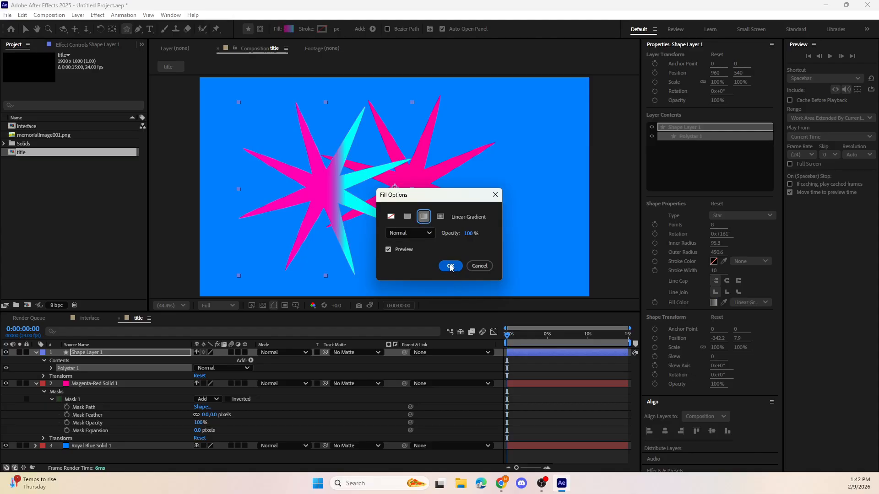
{"action": "left_click", "coordinate": [450, 266]}
- Edit the star's gradient: set the midpoint location to 48.5% and change the cyan end stop to dark magenta-purple
{"action": "left_click", "coordinate": [291, 31]}
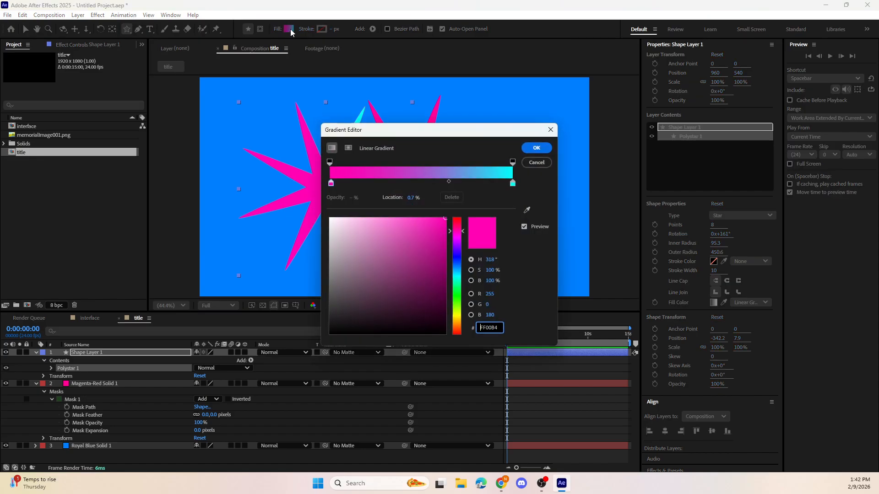
{"action": "left_click", "coordinate": [418, 182]}
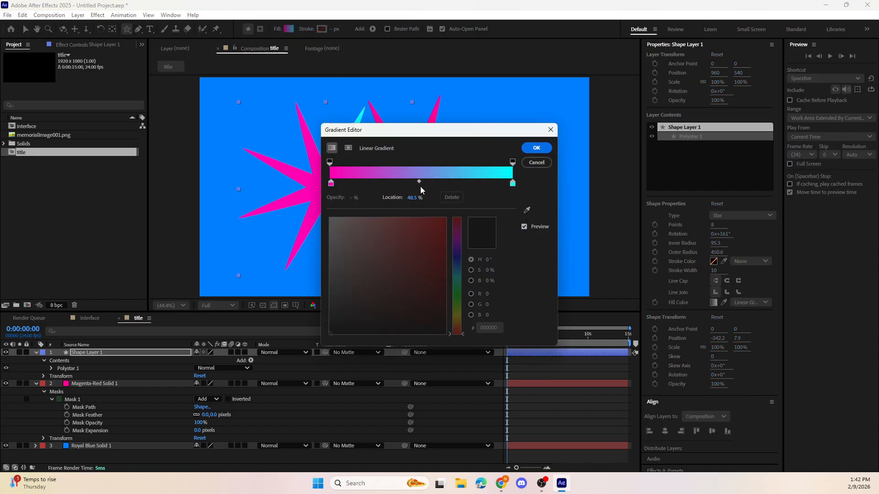
{"action": "left_click_drag", "start_coordinate": [511, 184], "coordinate": [508, 207]}
{"action": "left_click", "coordinate": [512, 184]}
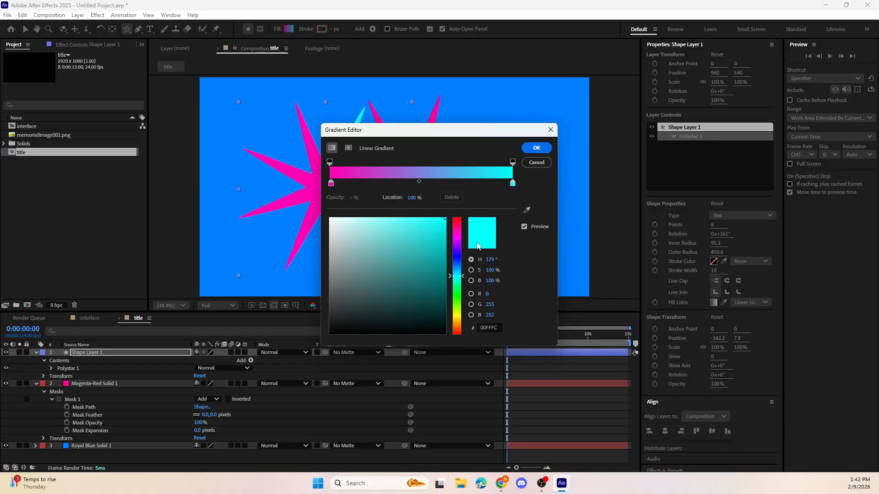
{"action": "left_click", "coordinate": [462, 236]}
{"action": "mouse_move", "coordinate": [390, 232]}
{"action": "left_mouse_down"}
{"action": "mouse_move", "coordinate": [408, 280]}
{"action": "mouse_move", "coordinate": [449, 298]}
{"action": "mouse_move", "coordinate": [437, 261]}
{"action": "left_mouse_up"}
{"action": "left_click", "coordinate": [535, 149]}
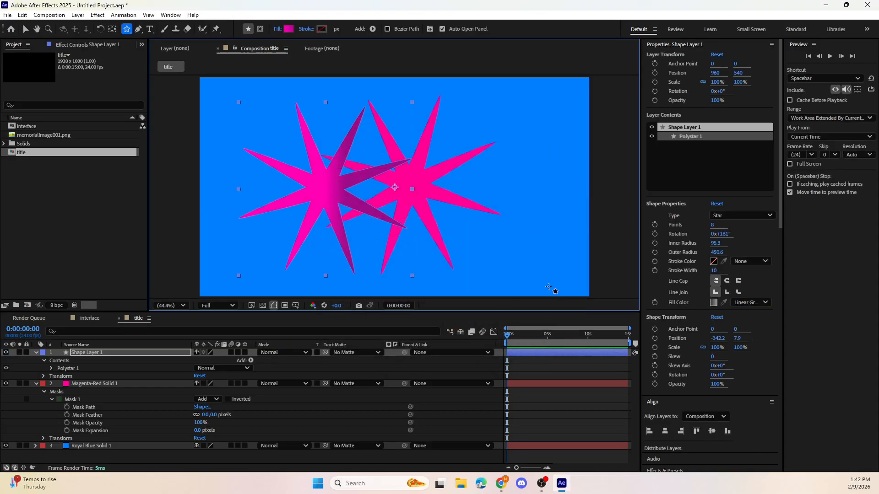
- Move the two stars apart side by side, the masked magenta solid to position 1298.2, 558 and the gradient star to its left
{"action": "left_click", "coordinate": [85, 385]}
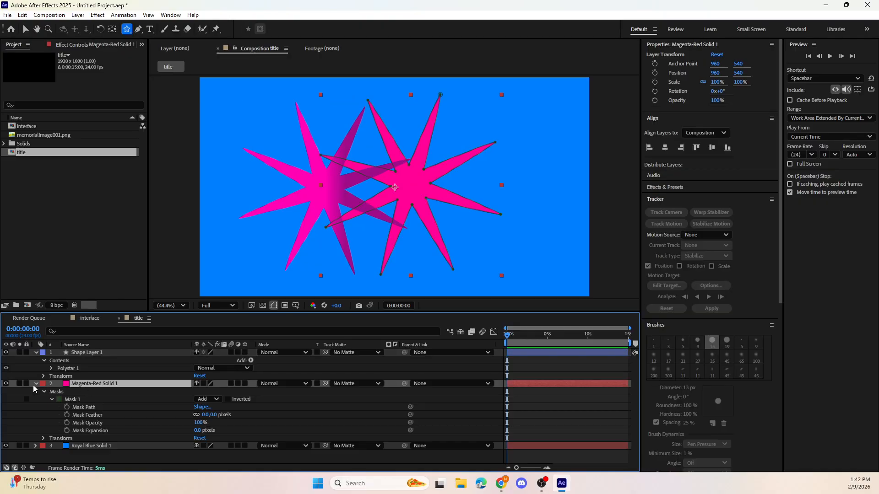
{"action": "left_click", "coordinate": [25, 29]}
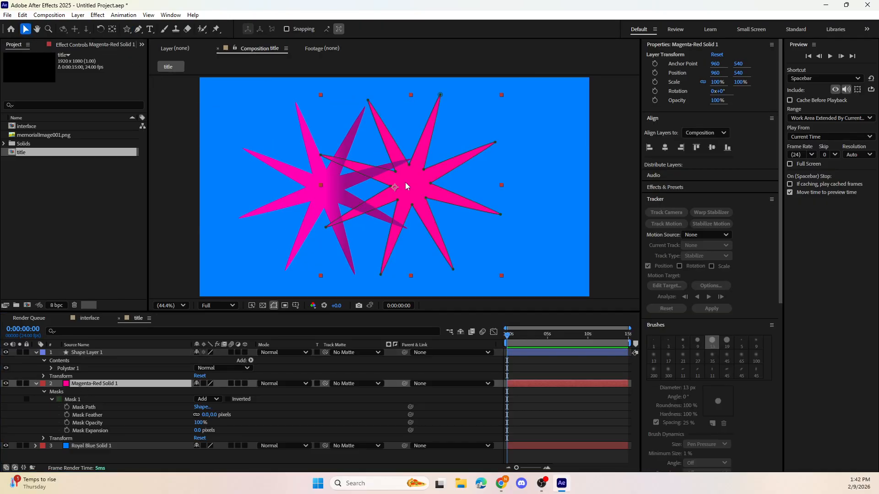
{"action": "left_click_drag", "start_coordinate": [405, 182], "coordinate": [465, 184]}
{"action": "left_click_drag", "start_coordinate": [324, 192], "coordinate": [290, 196]}
{"action": "left_click_drag", "start_coordinate": [418, 170], "coordinate": [428, 172]}
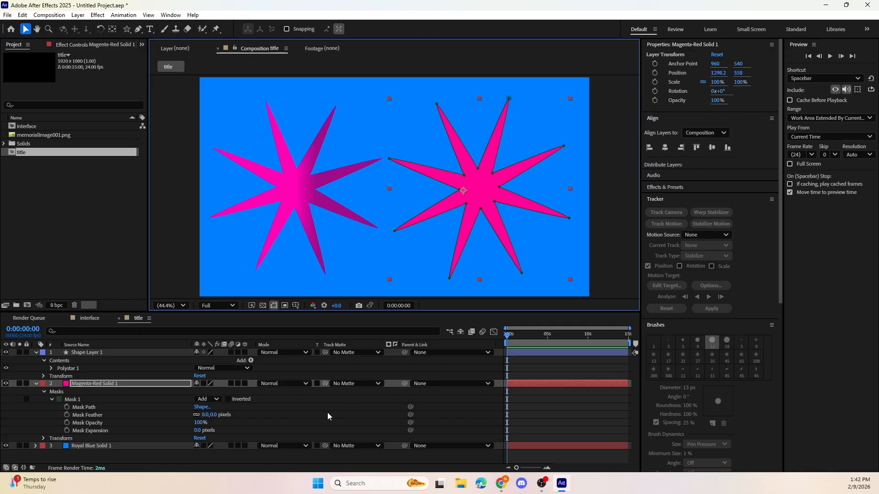
- Open the interface composition and toggle the transparency grid on and off to check the empty area around the yellow rectangle
{"action": "left_click", "coordinate": [89, 319]}
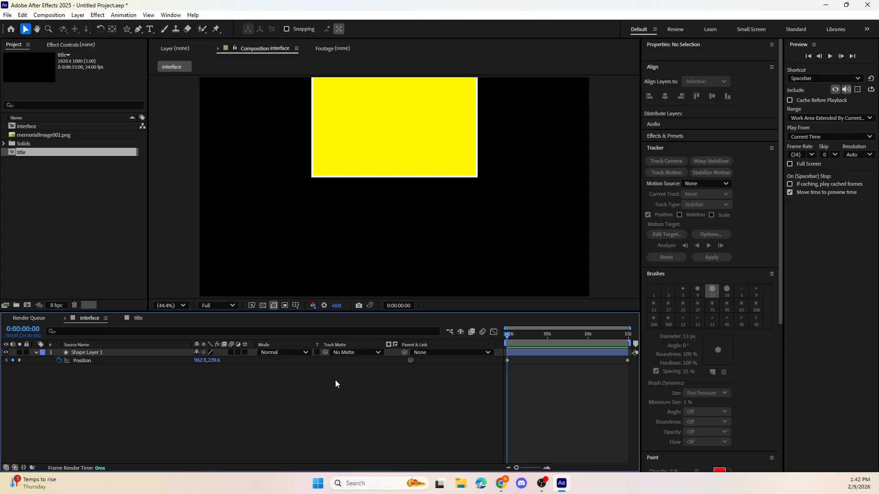
{"action": "left_click", "coordinate": [263, 305]}
{"action": "left_click", "coordinate": [263, 306]}
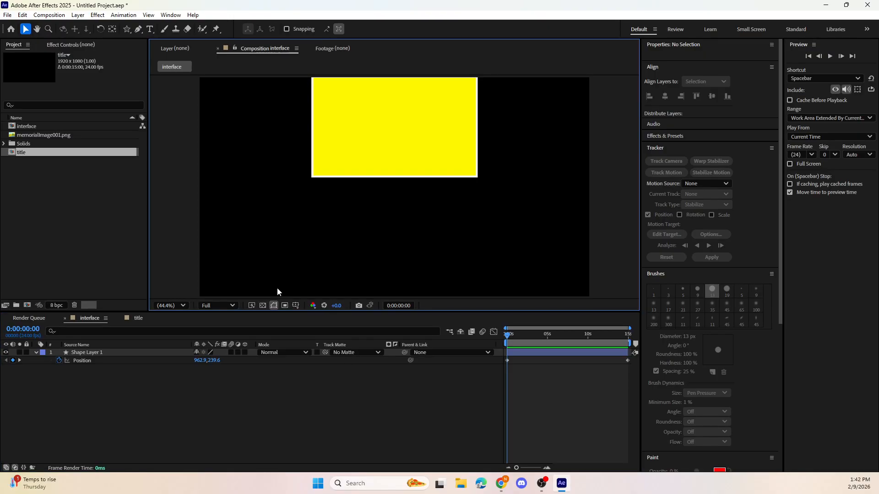
{"action": "left_click", "coordinate": [115, 400]}
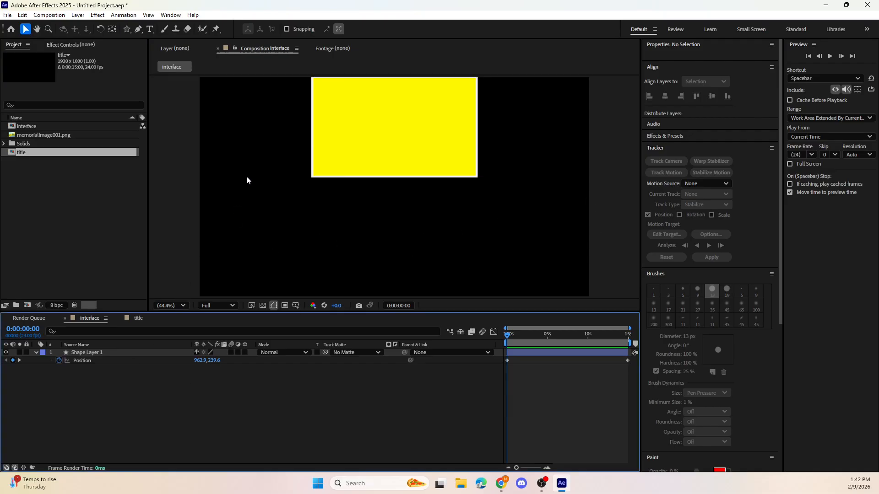
{"action": "left_click", "coordinate": [263, 306]}
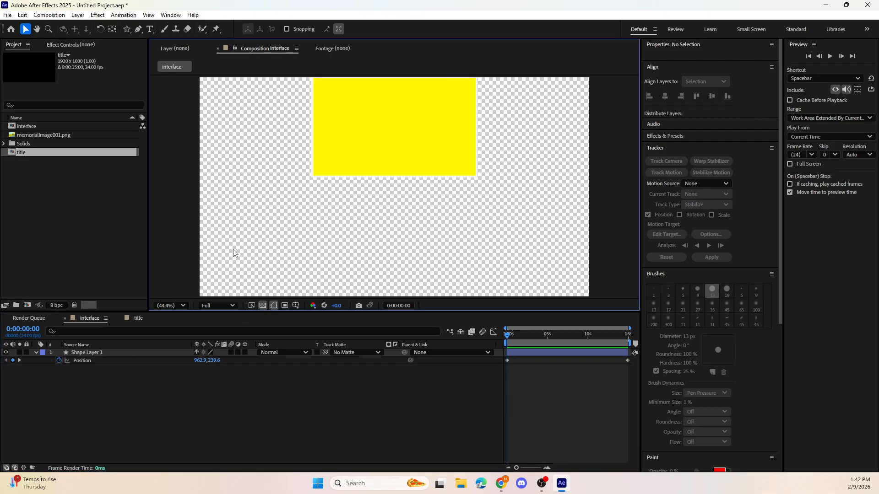
{"action": "left_click", "coordinate": [265, 305]}
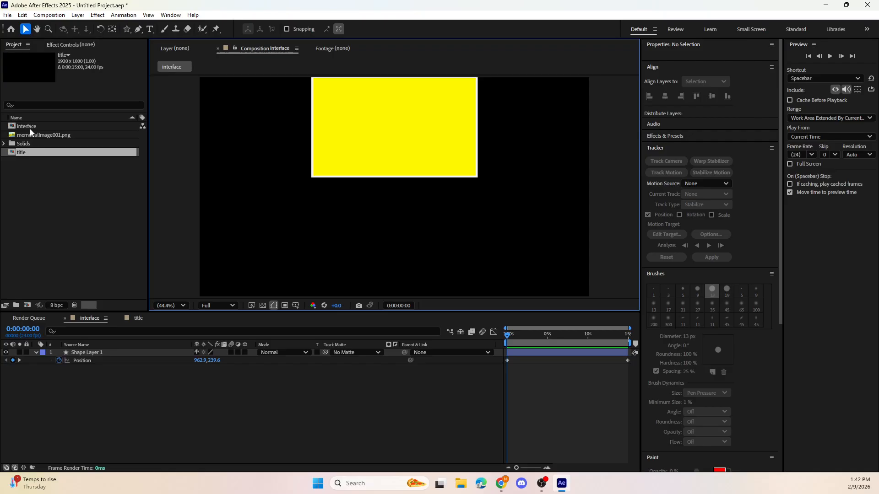
- Nest the title composition inside the interface composition and place it below Shape Layer 1 in the layer order
{"action": "left_click", "coordinate": [90, 352]}
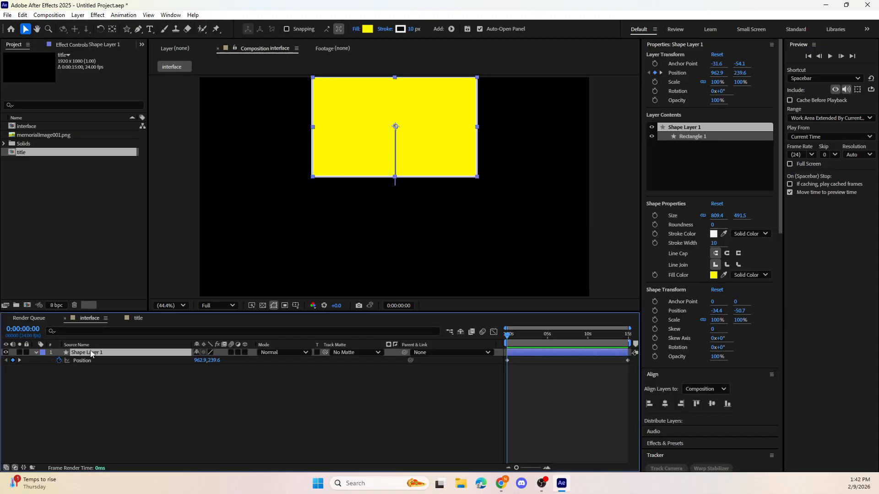
{"action": "left_click_drag", "start_coordinate": [20, 153], "coordinate": [95, 352]}
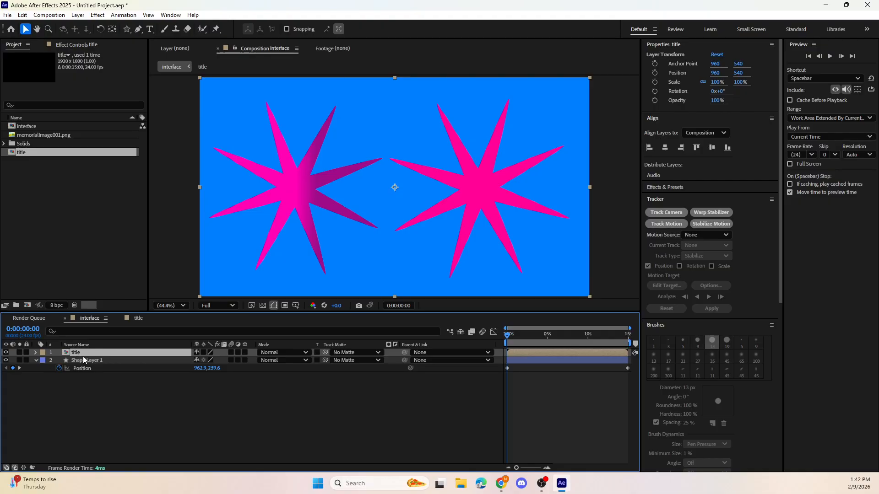
{"action": "left_click_drag", "start_coordinate": [80, 353], "coordinate": [87, 370]}
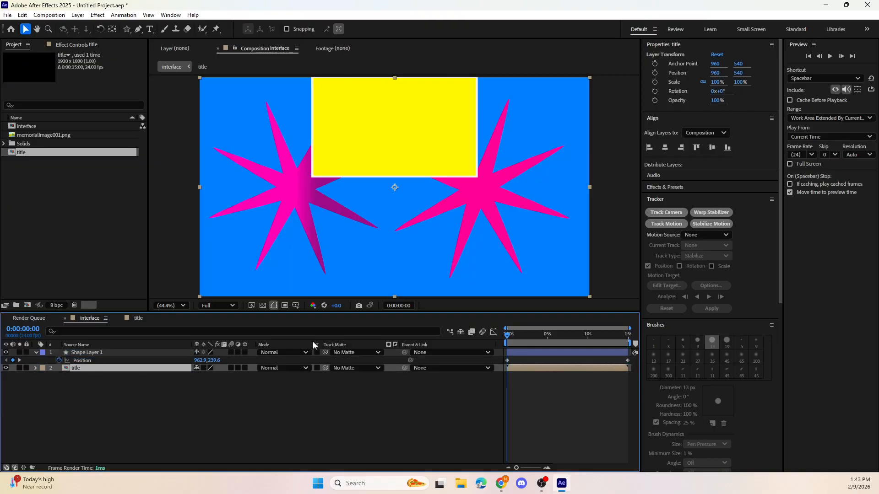
- Preview the interface composition's animation over the nested title, and move the current time to the last frame at 0:00:14:23
{"action": "key", "text": "space"}
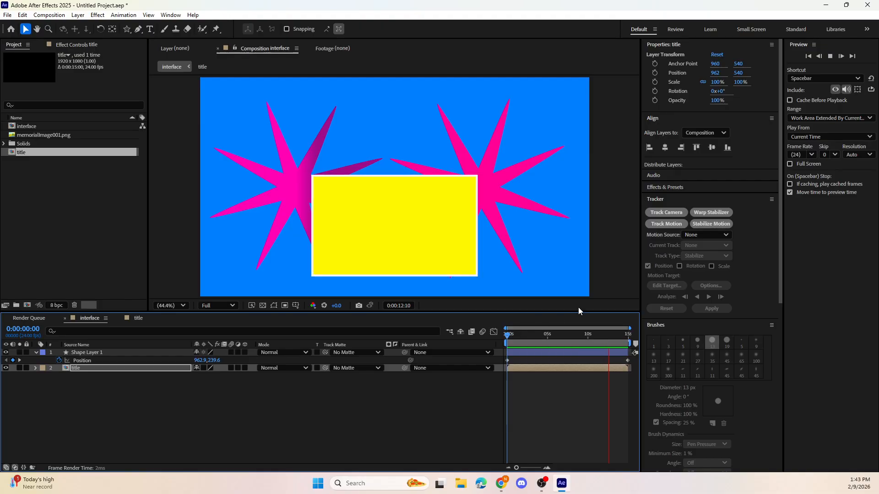
{"action": "left_click", "coordinate": [626, 335]}
{"action": "left_click_drag", "start_coordinate": [626, 338], "coordinate": [726, 329]}
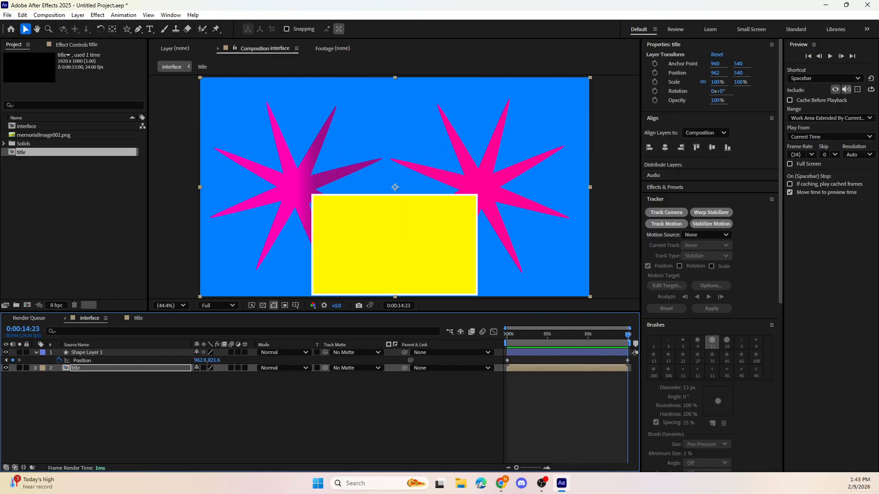